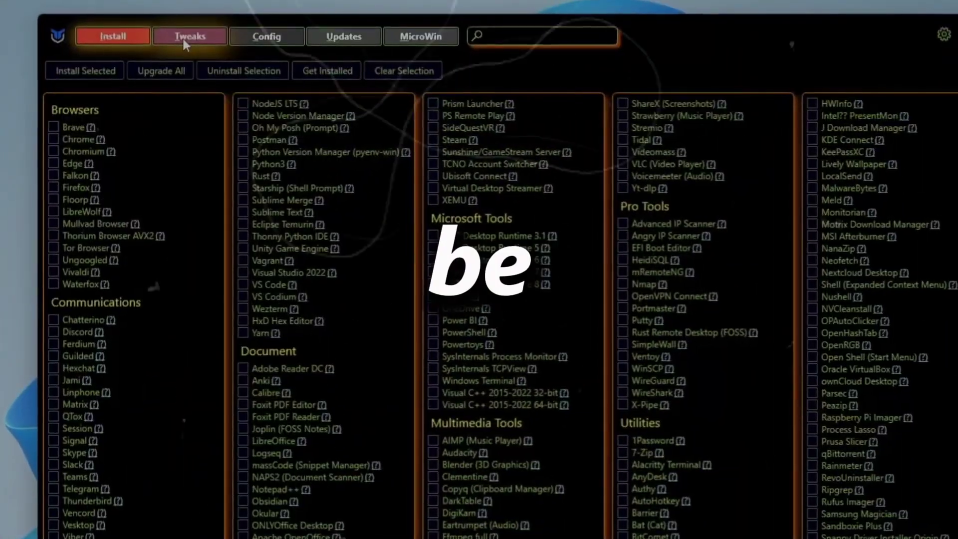
Preview WinUtil's Tweaks, Config and Updates pages, finishing on MicroWin
{"action": "left_click", "coordinate": [183, 38]}
{"action": "left_click", "coordinate": [267, 35]}
{"action": "left_click", "coordinate": [354, 32]}
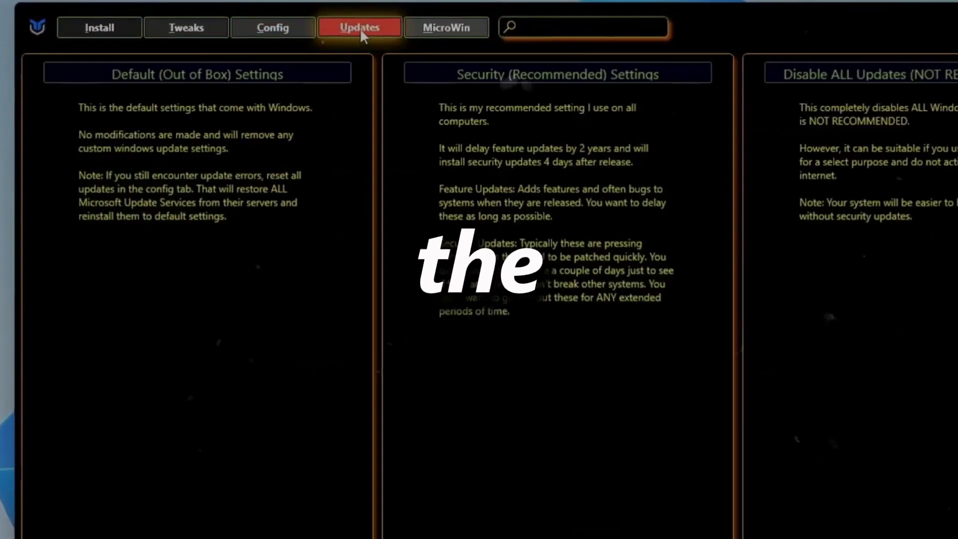
{"action": "left_click", "coordinate": [456, 27]}
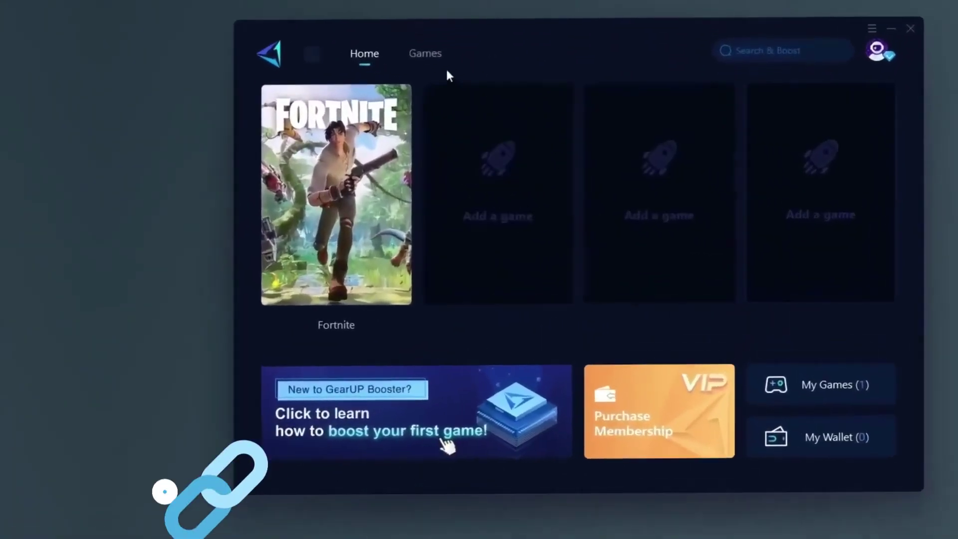
Show GearUP Booster's Games catalogue listing VALORANT, Fortnite and Apex Legends
{"action": "left_click", "coordinate": [288, 335]}
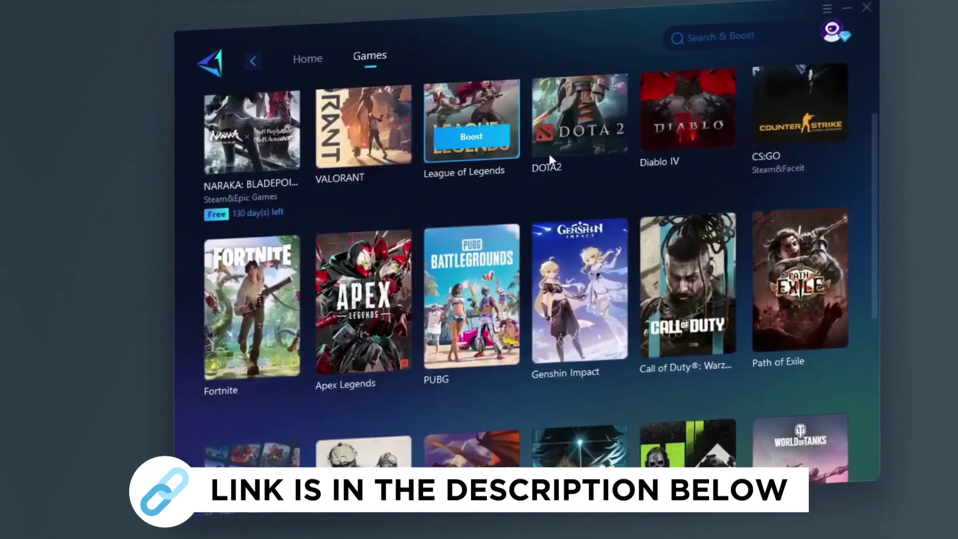
{"action": "scroll", "coordinate": [524, 209], "scroll_direction": "down", "scroll_amount": 3}
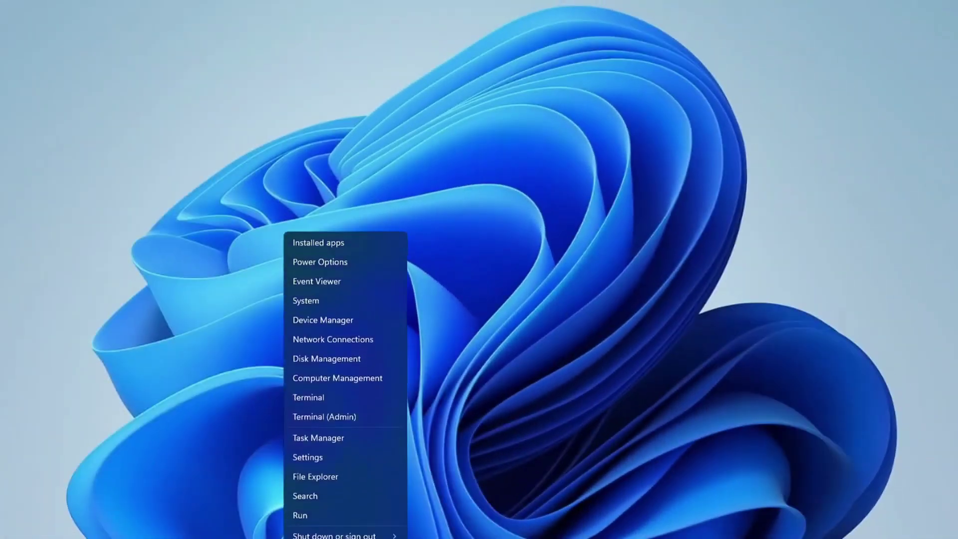
Launch Task Manager from the Win+X menu and view CPU performance details
{"action": "left_click", "coordinate": [330, 435]}
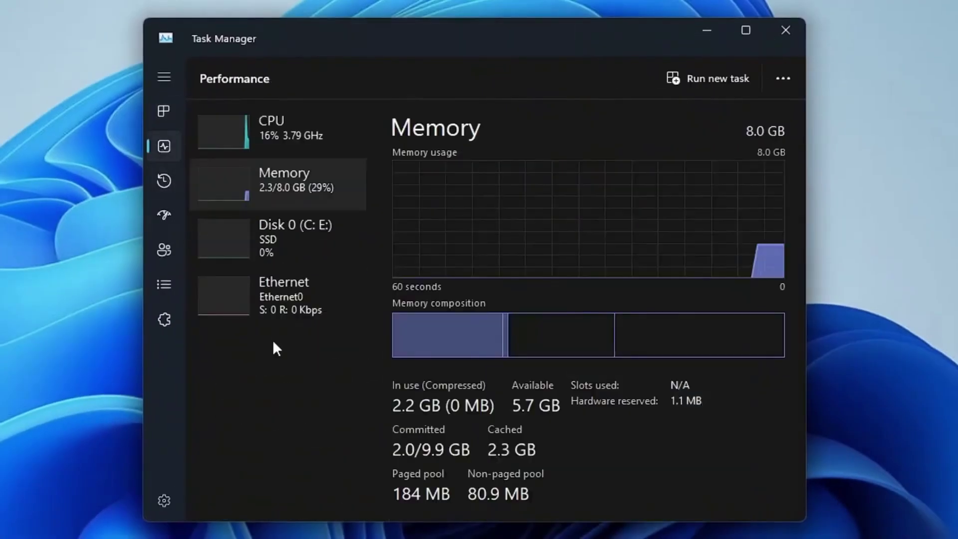
{"action": "left_click", "coordinate": [287, 141]}
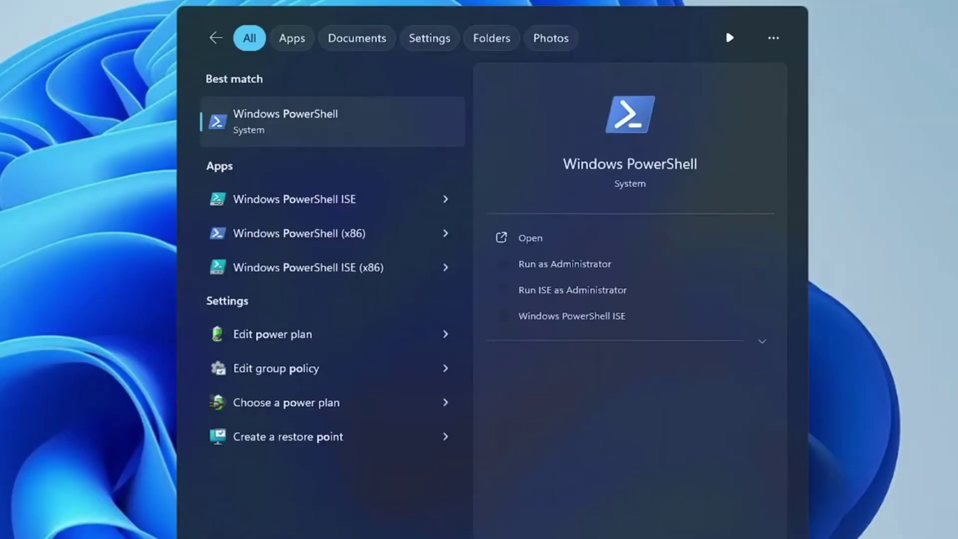
{"action": "type", "text": "ershell"}
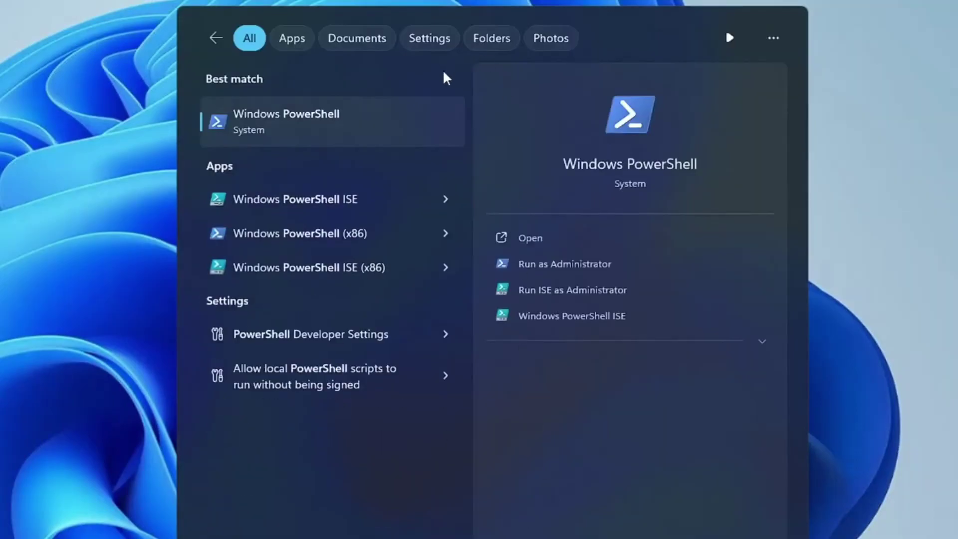
Run PowerShell as administrator and execute the iwr command that fetches WinUtil
{"action": "right_click", "coordinate": [304, 133]}
{"action": "left_click", "coordinate": [364, 147]}
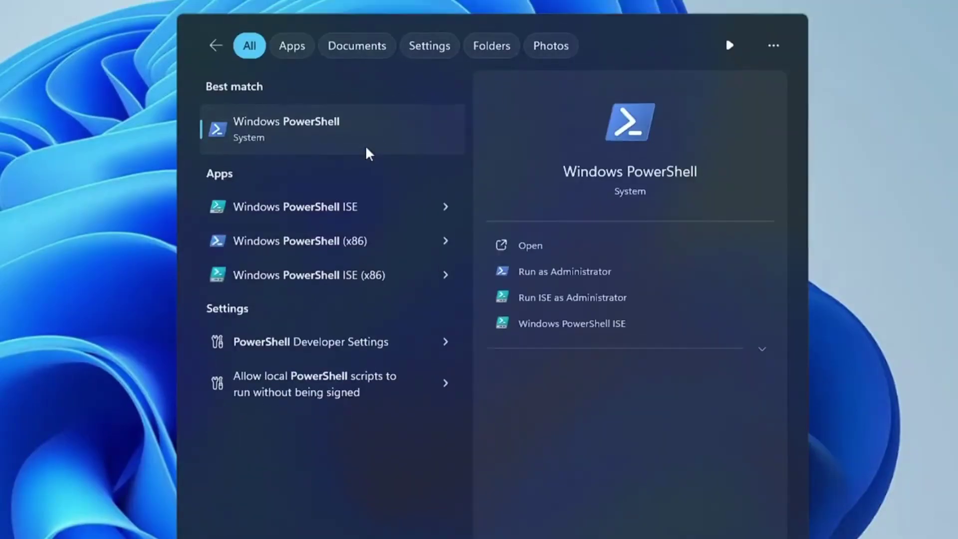
{"action": "left_click", "coordinate": [285, 320]}
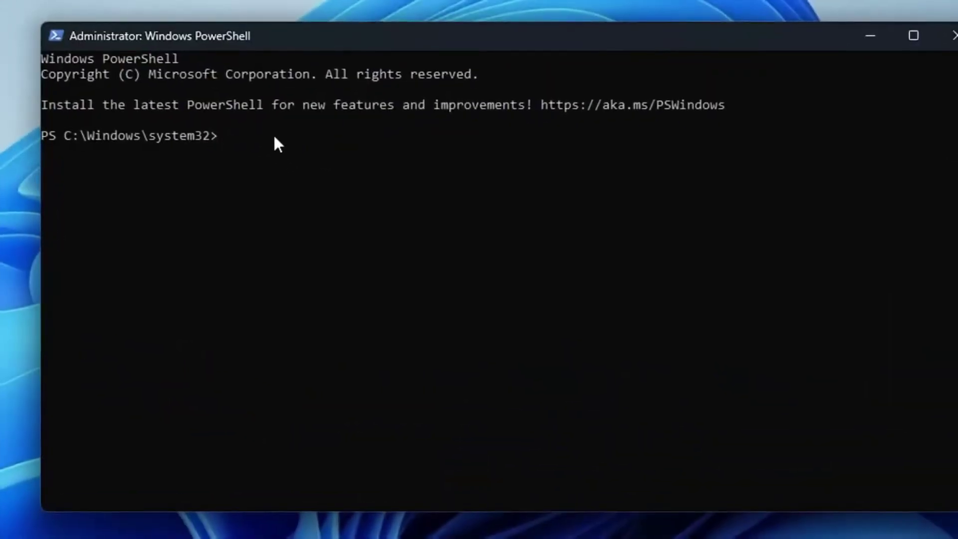
{"action": "type", "text": "iwr -useb https://christitus.com/win | iex"}
{"action": "key", "text": "Return"}
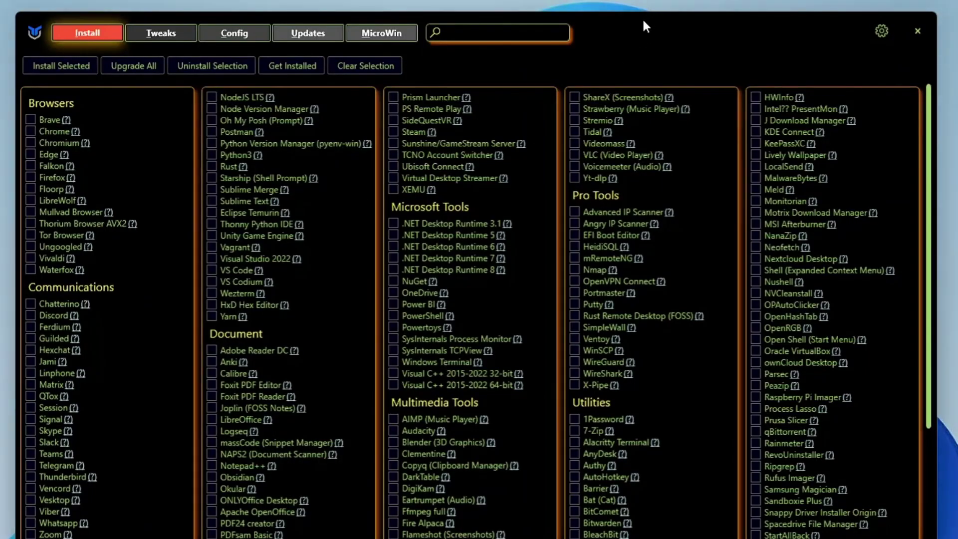
Nudge the WinUtil window, browse Config, Updates and MicroWin, then return to Tweaks
{"action": "left_click_drag", "start_coordinate": [651, 12], "coordinate": [673, 33]}
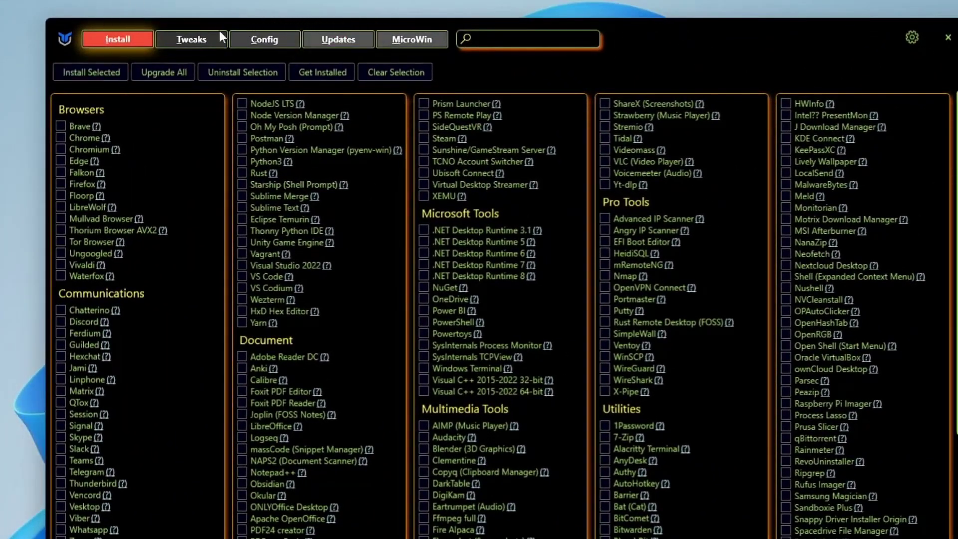
{"action": "left_click", "coordinate": [185, 42]}
{"action": "left_click", "coordinate": [263, 41]}
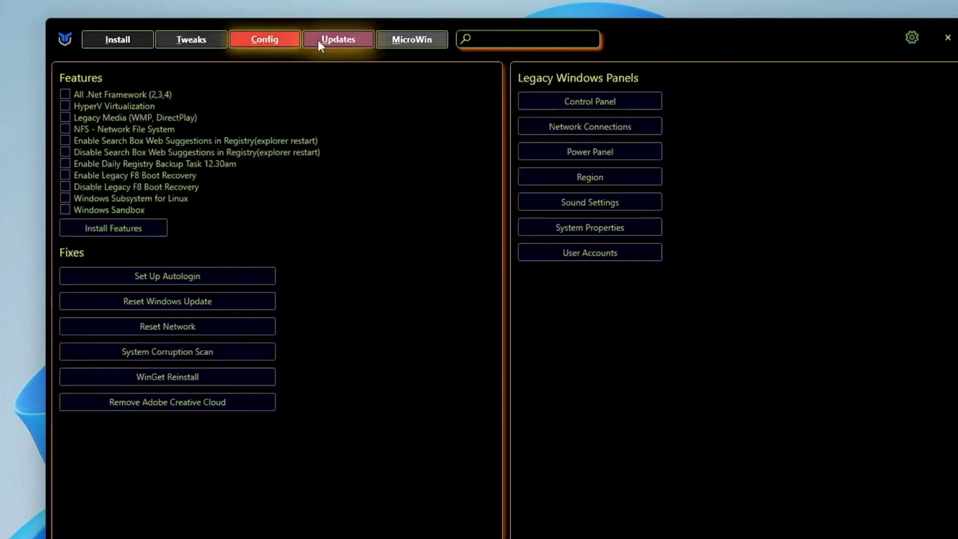
{"action": "left_click", "coordinate": [333, 40]}
{"action": "left_click", "coordinate": [416, 41]}
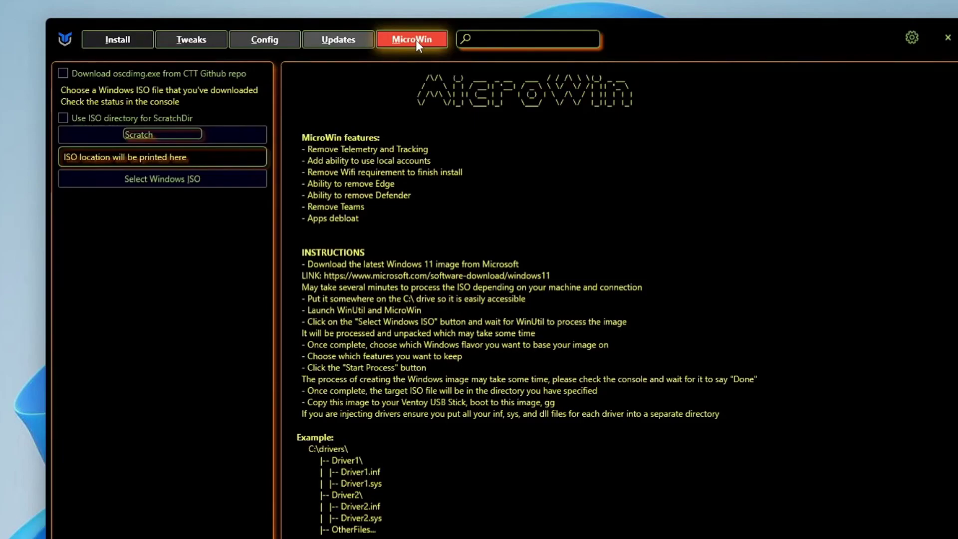
{"action": "left_click", "coordinate": [204, 40]}
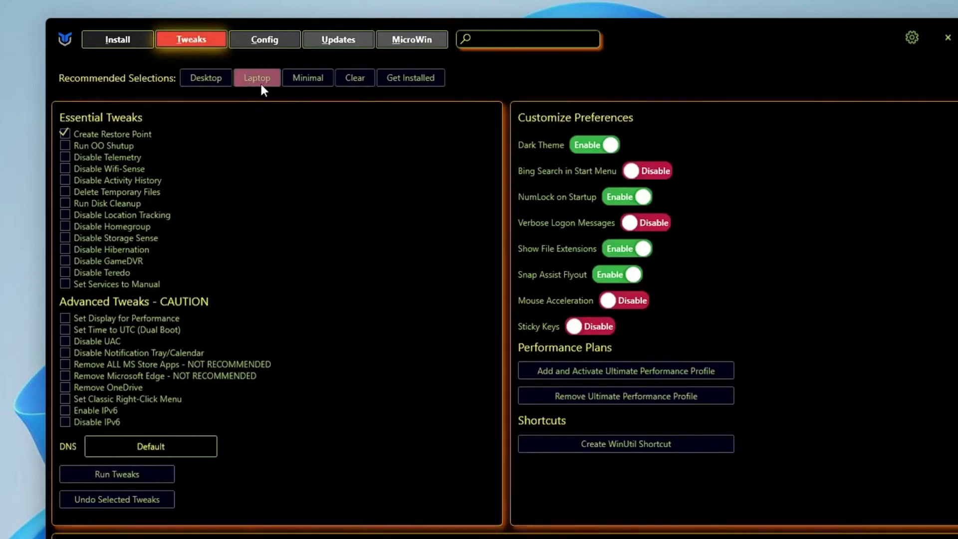
Apply the Desktop preset plus restore point, temp-file deletion and disk cleanup, unticking Storage Sense
{"action": "left_click", "coordinate": [204, 78]}
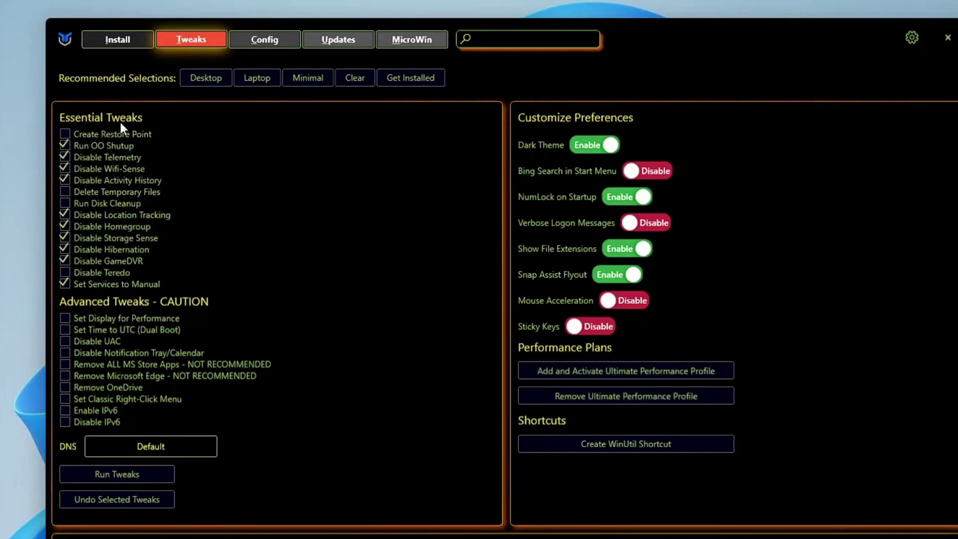
{"action": "left_click", "coordinate": [95, 139]}
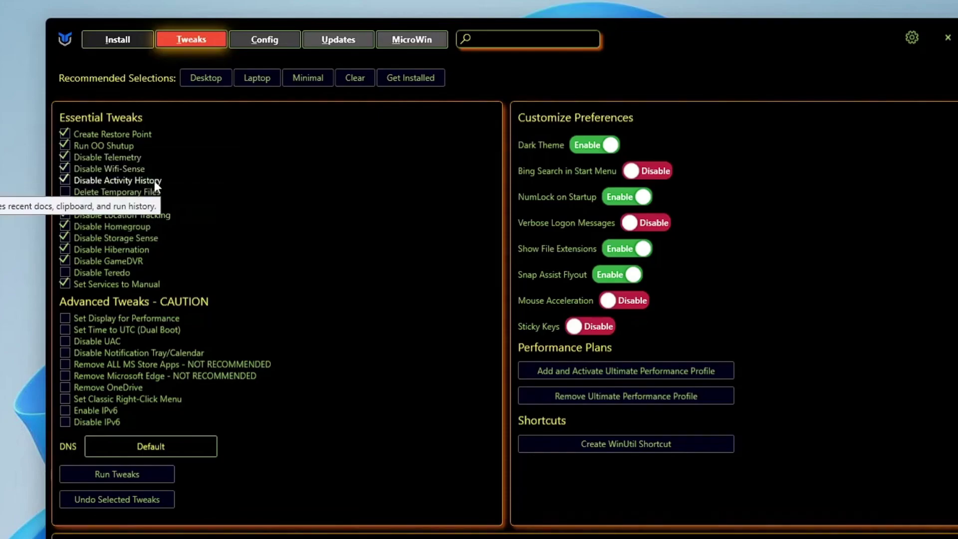
{"action": "left_click", "coordinate": [91, 191]}
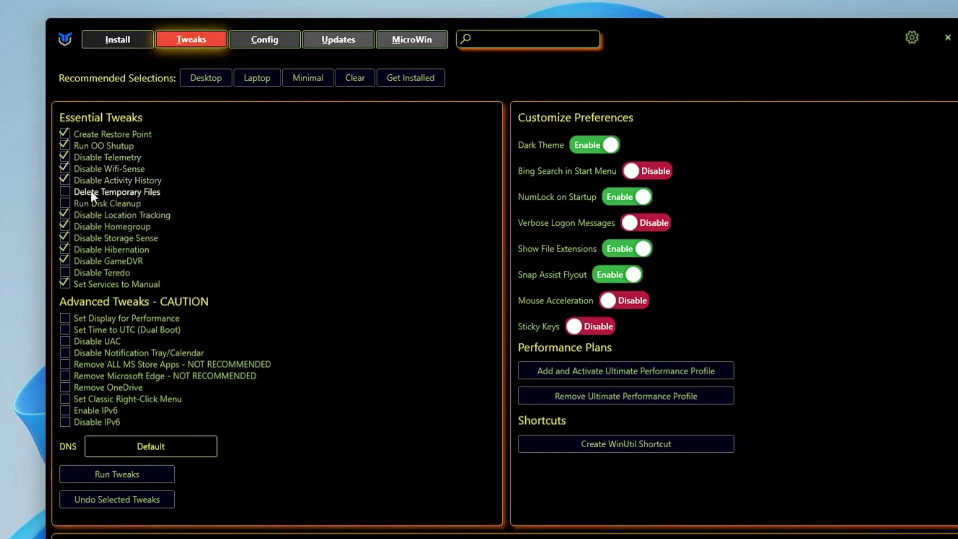
{"action": "left_click", "coordinate": [89, 204]}
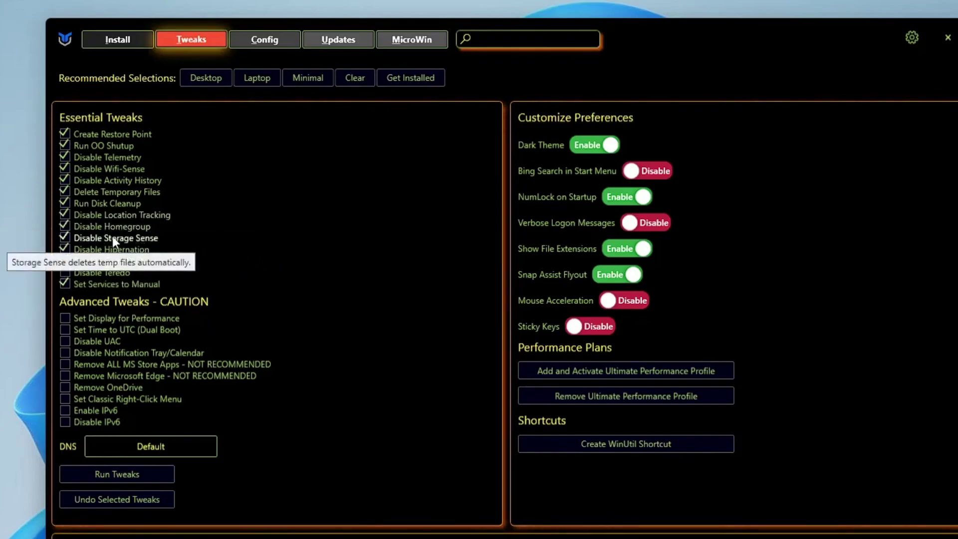
{"action": "mouse_move", "coordinate": [112, 239]}
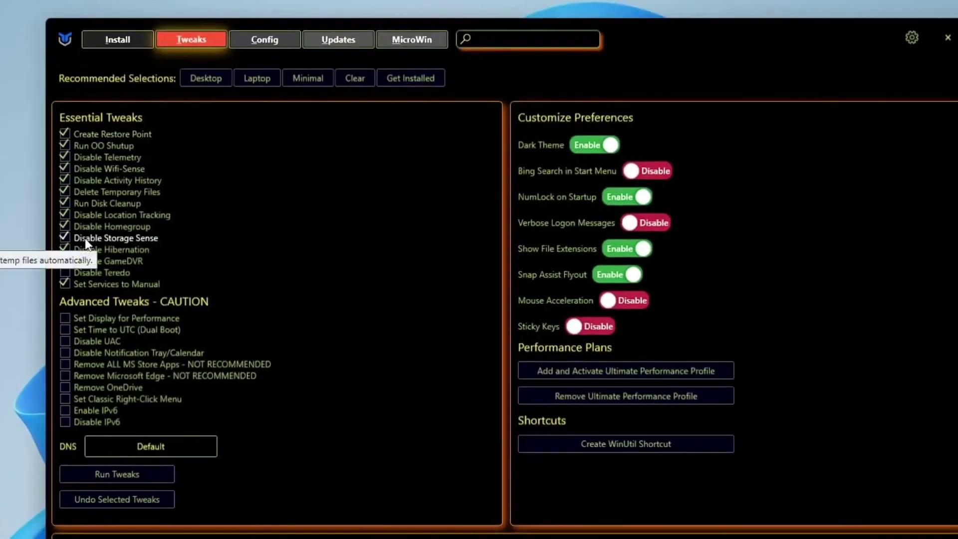
{"action": "left_click", "coordinate": [92, 237]}
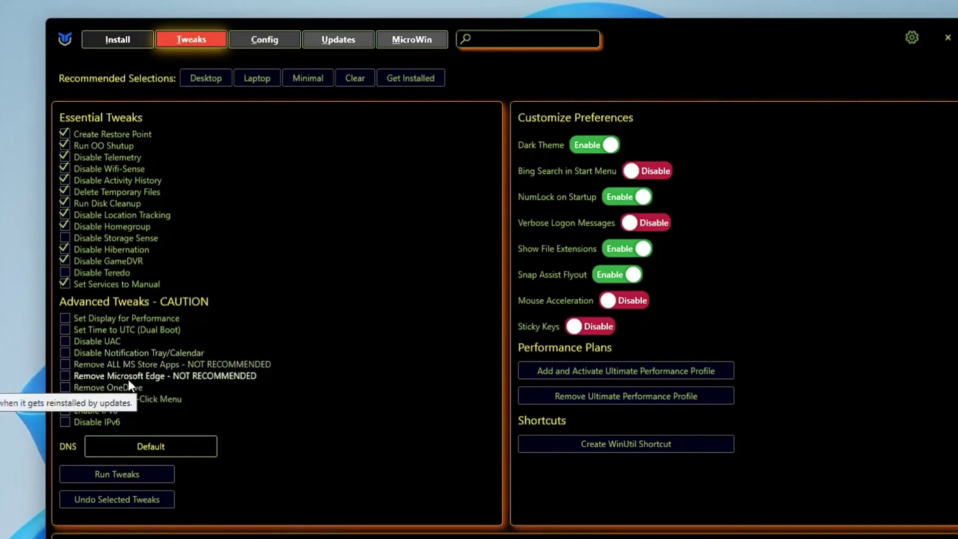
Tick the advanced tweaks Remove Microsoft Edge and Disable IPv6
{"action": "left_click", "coordinate": [68, 377]}
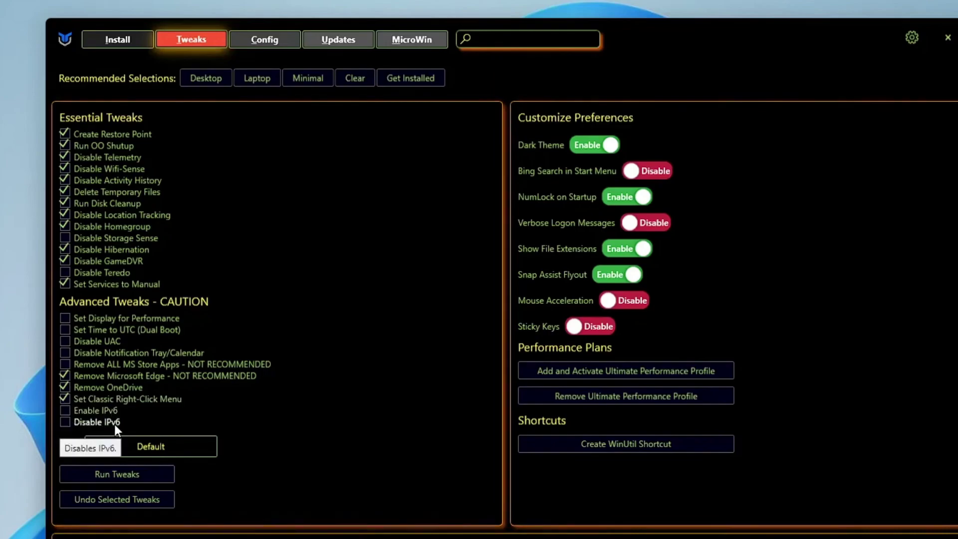
{"action": "left_click", "coordinate": [64, 422]}
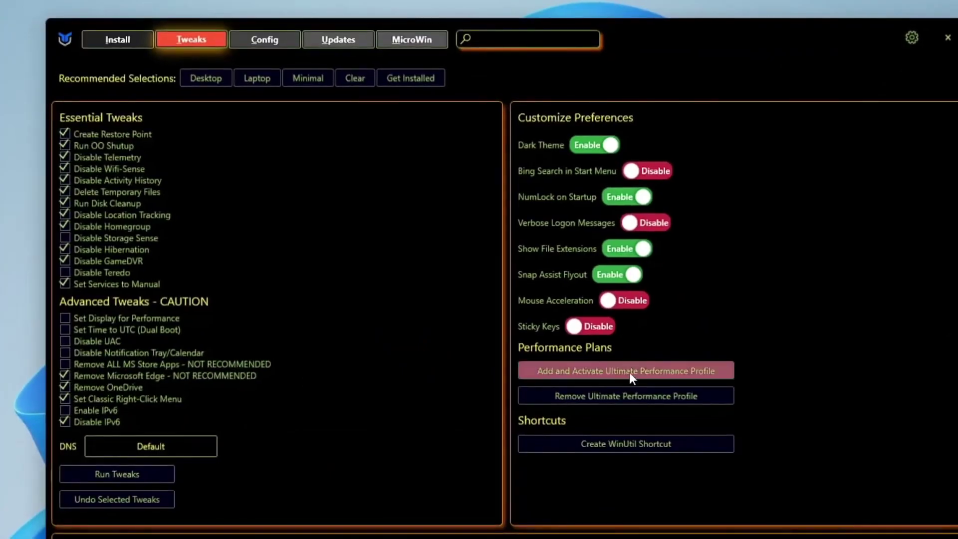
Run all the selected WinUtil tweaks through to completion
{"action": "left_click", "coordinate": [124, 476]}
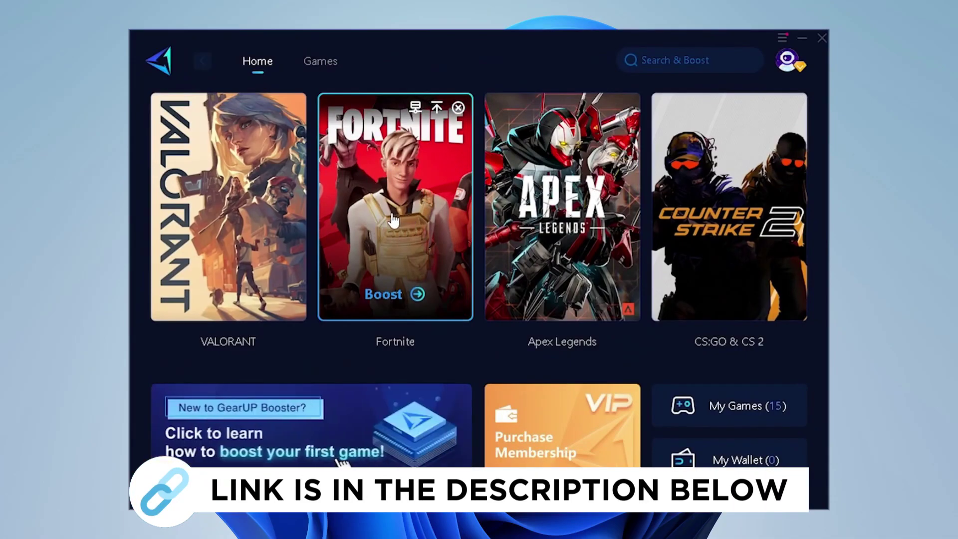
Boost Fortnite from its card on the GearUP Booster Home page
{"action": "left_click", "coordinate": [392, 219]}
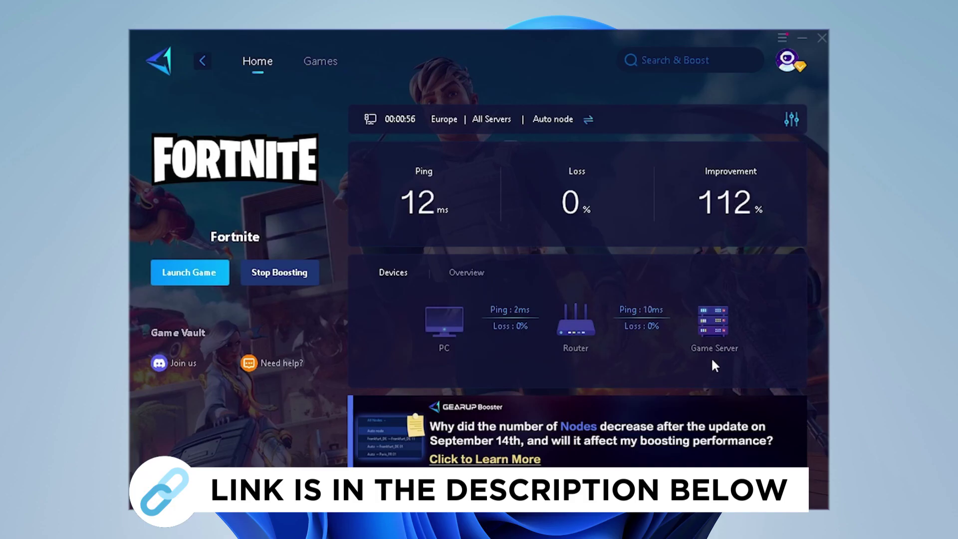
Begin a new user-defined data collector set named CPU Boost in Performance Monitor
{"action": "key", "text": "super+s"}
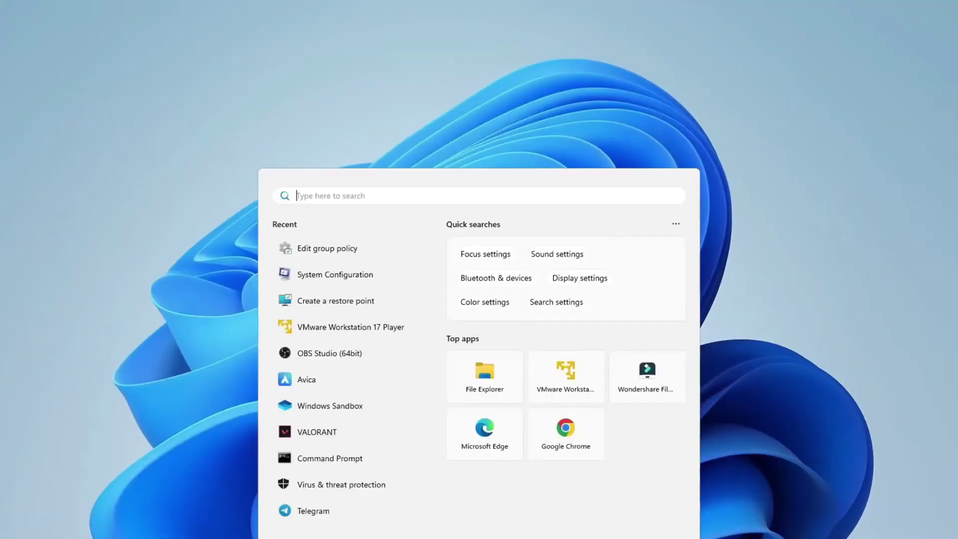
{"action": "type", "text": "perfor"}
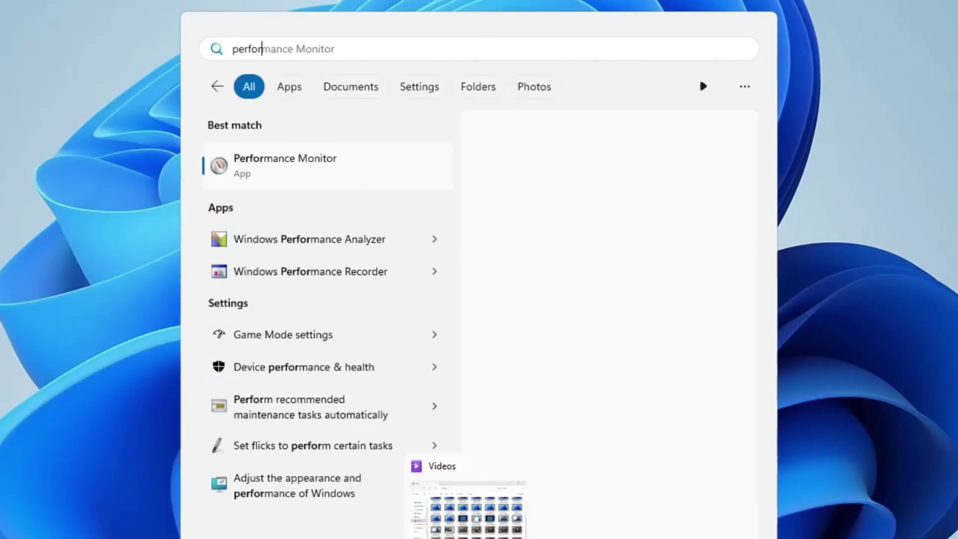
{"action": "type", "text": "mance"}
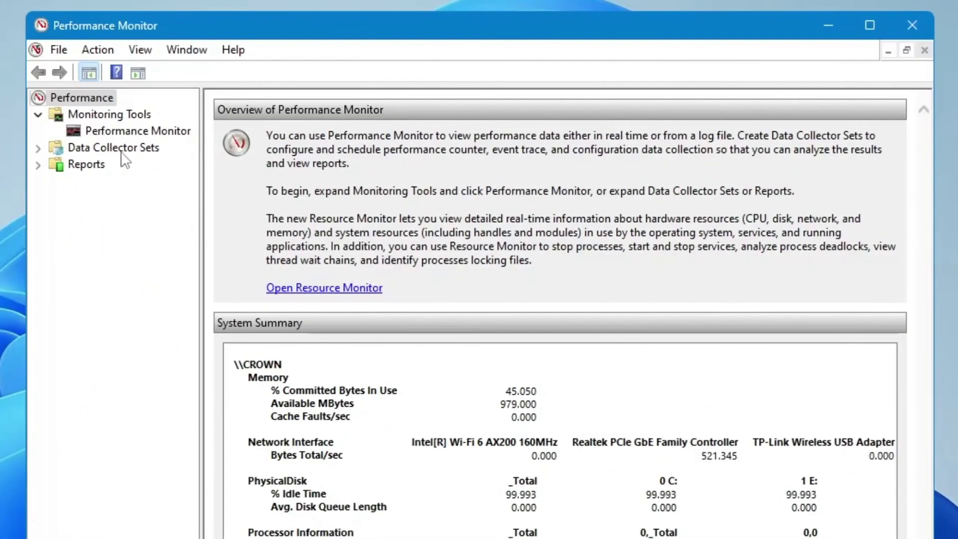
{"action": "double_click", "coordinate": [120, 154]}
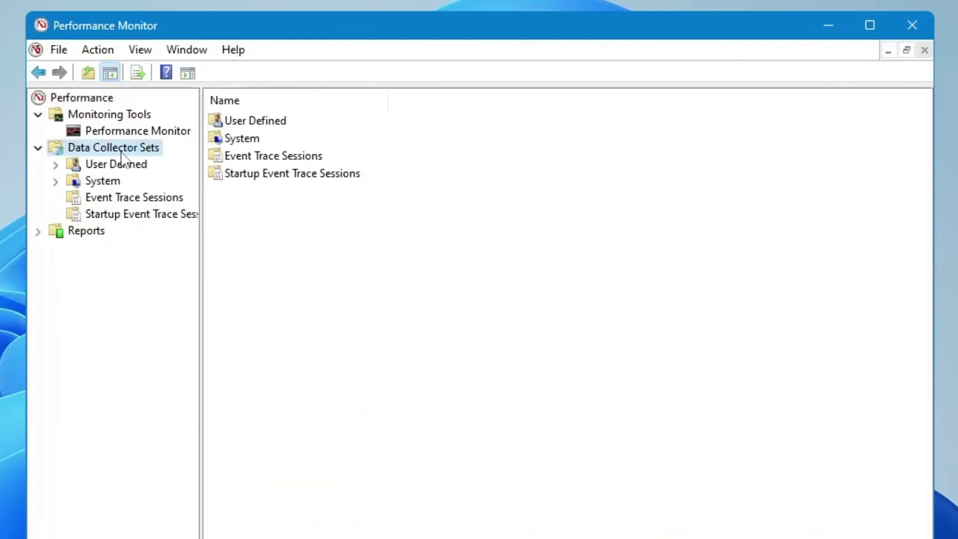
{"action": "left_click", "coordinate": [123, 163]}
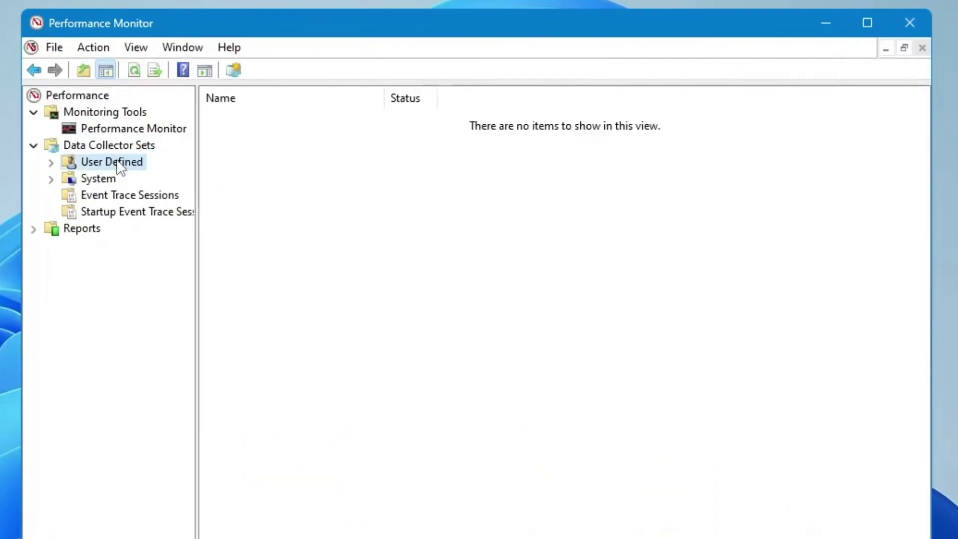
{"action": "right_click", "coordinate": [120, 167]}
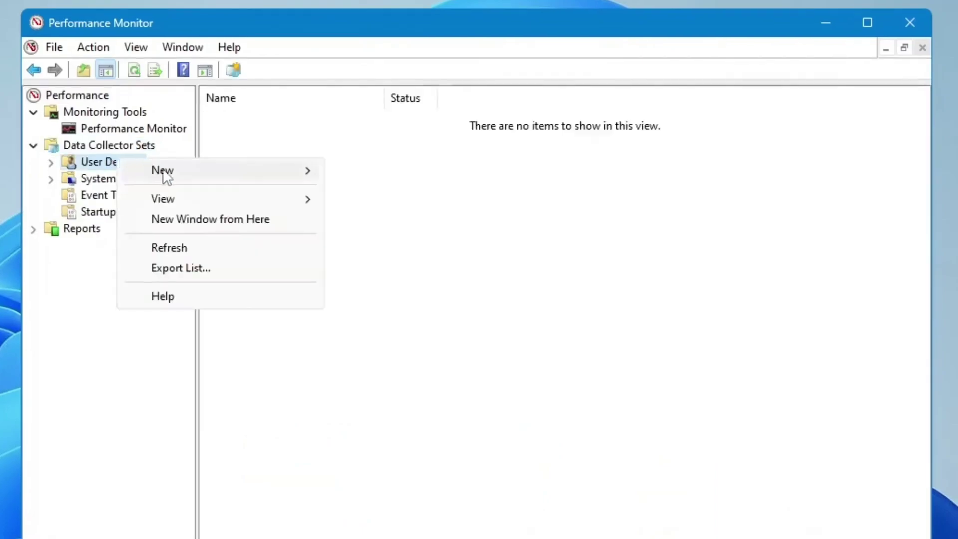
{"action": "mouse_move", "coordinate": [217, 170]}
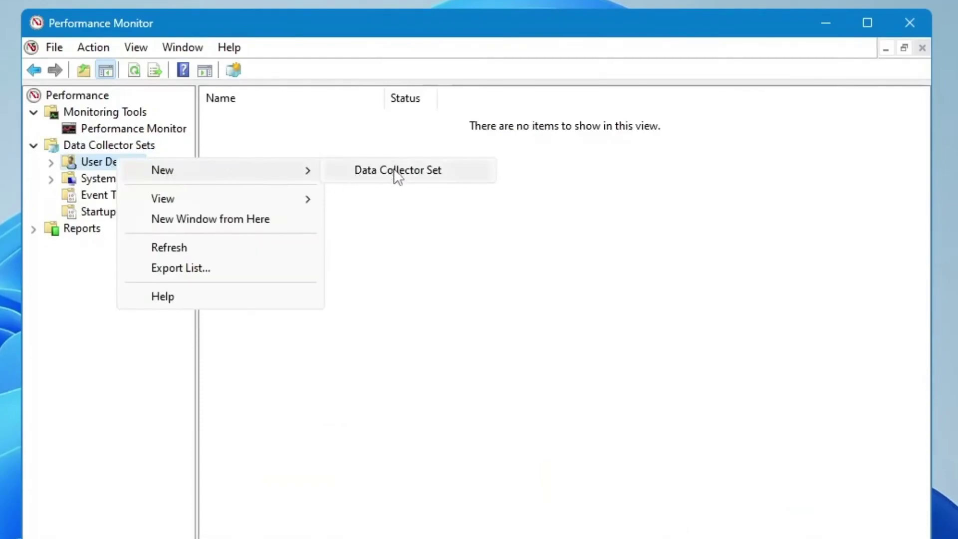
{"action": "left_click", "coordinate": [398, 170]}
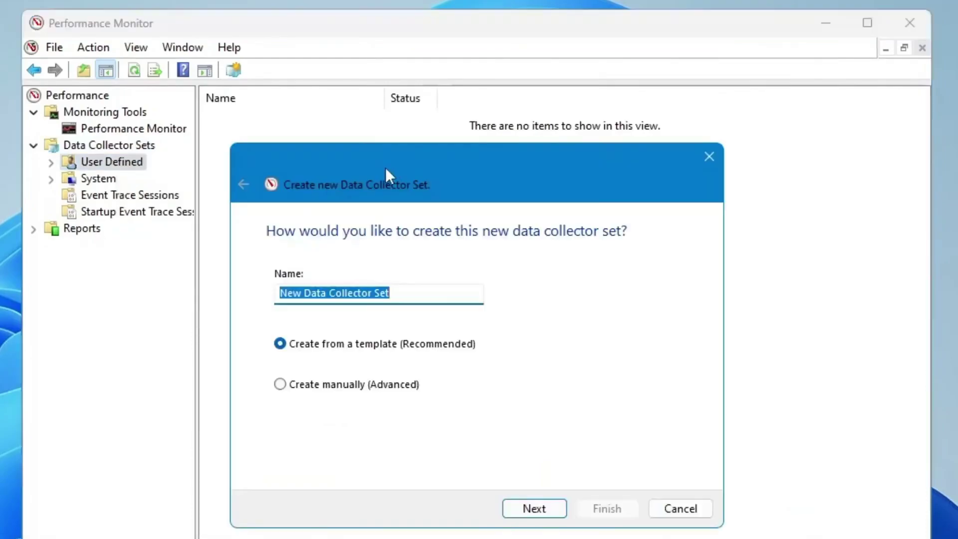
{"action": "type", "text": "CPU Boost"}
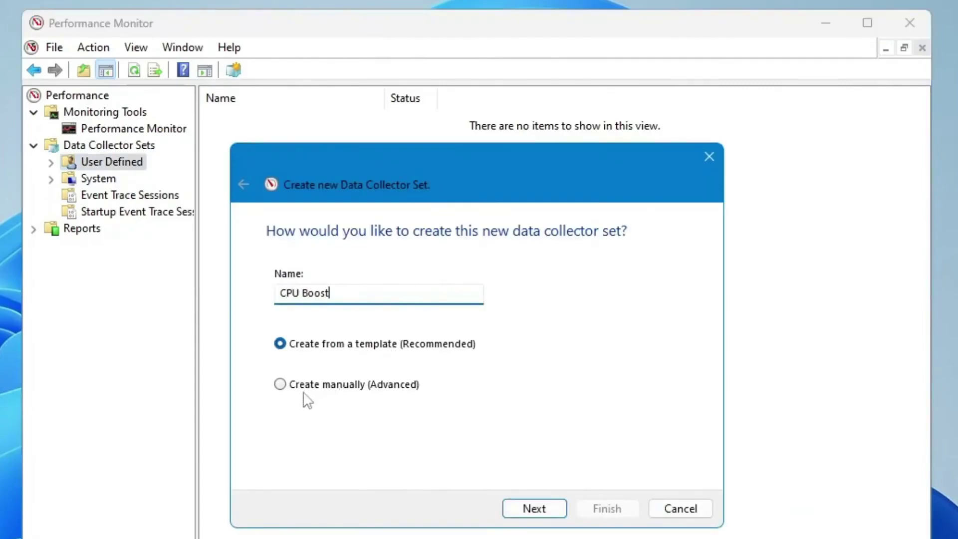
Build the set manually with performance counter logging enabled
{"action": "left_click", "coordinate": [280, 383]}
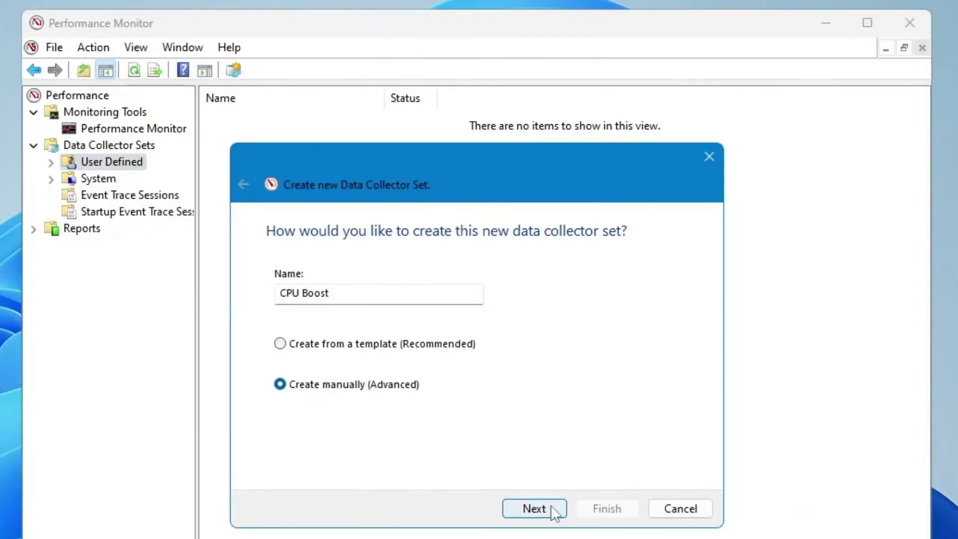
{"action": "left_click", "coordinate": [533, 508]}
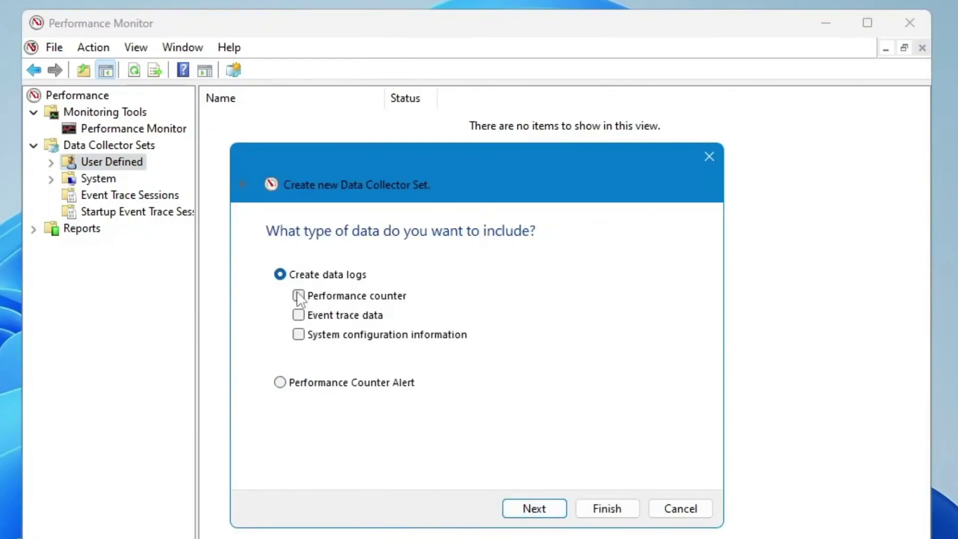
{"action": "left_click", "coordinate": [299, 295]}
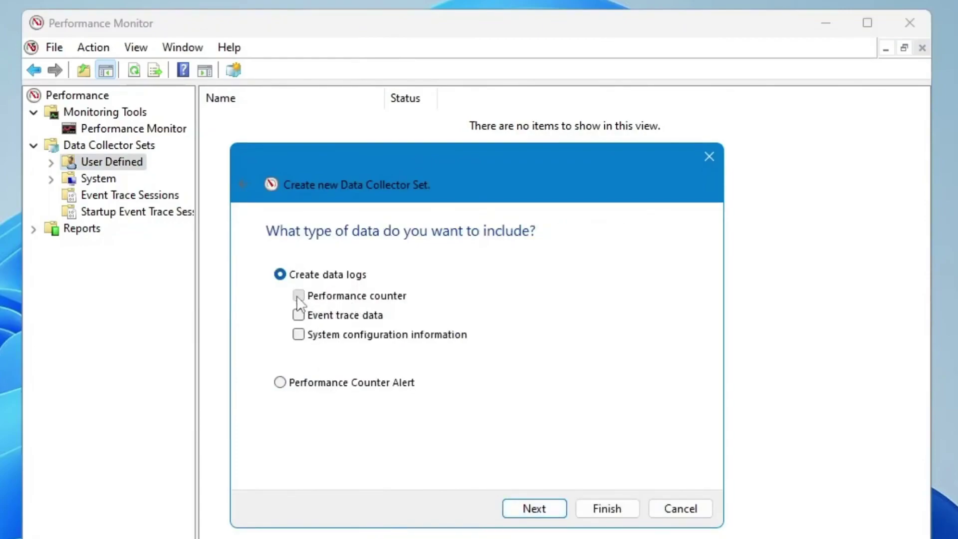
{"action": "left_click", "coordinate": [536, 509]}
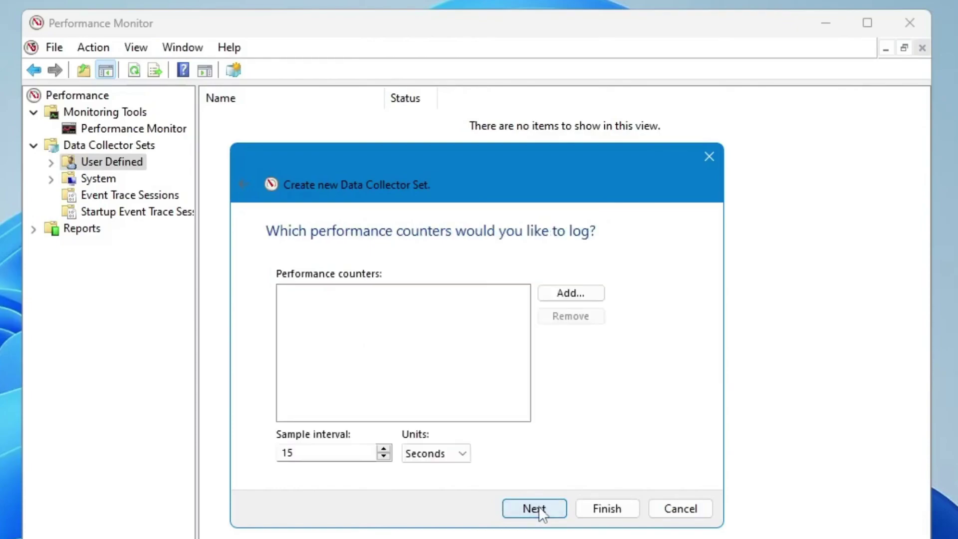
Add the processor instance 15 counters and finish creating CPU Boost
{"action": "left_click", "coordinate": [570, 293]}
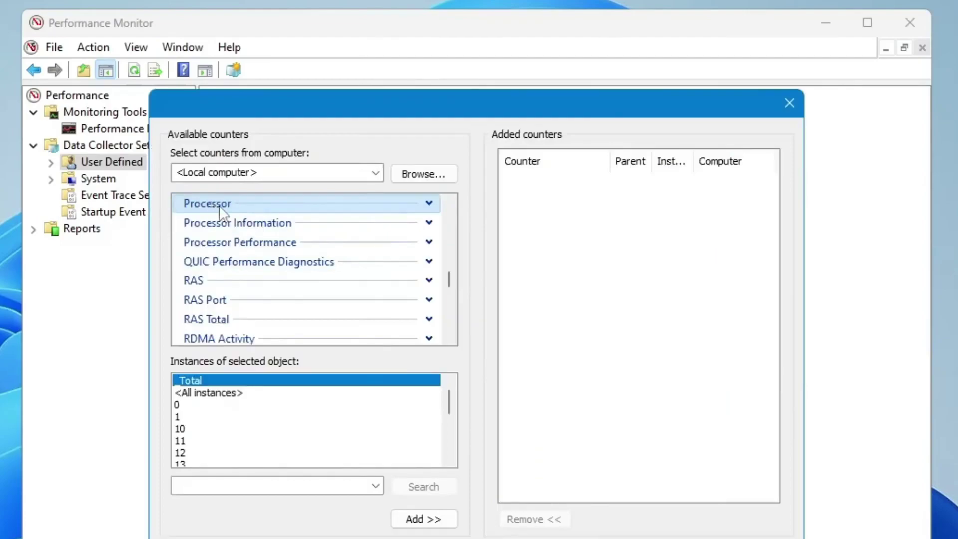
{"action": "scroll", "coordinate": [216, 417], "scroll_direction": "down", "scroll_amount": 2}
{"action": "scroll", "coordinate": [215, 427], "scroll_direction": "down", "scroll_amount": 2}
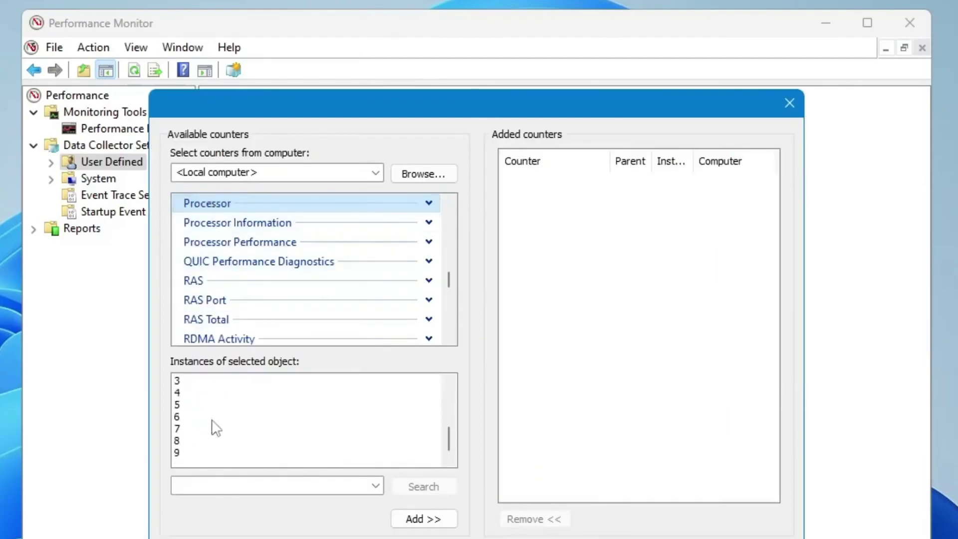
{"action": "scroll", "coordinate": [214, 426], "scroll_direction": "up", "scroll_amount": 3}
{"action": "scroll", "coordinate": [214, 416], "scroll_direction": "up", "scroll_amount": 1}
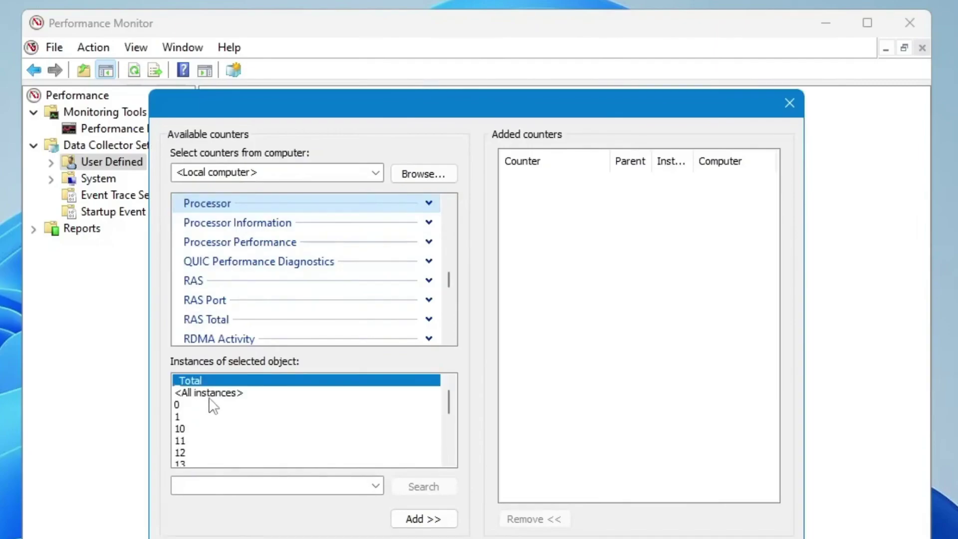
{"action": "scroll", "coordinate": [210, 412], "scroll_direction": "down", "scroll_amount": 4}
{"action": "scroll", "coordinate": [208, 417], "scroll_direction": "up", "scroll_amount": 2}
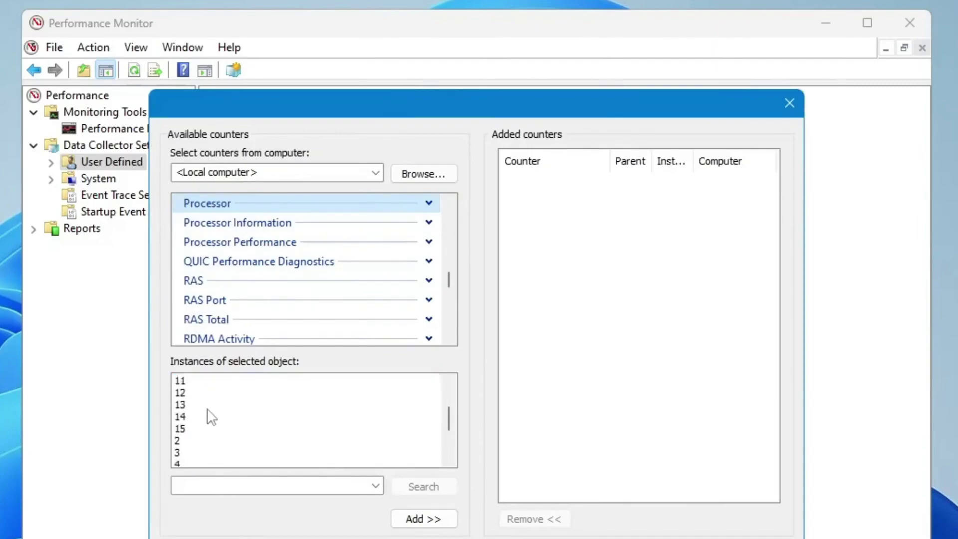
{"action": "left_click", "coordinate": [191, 431]}
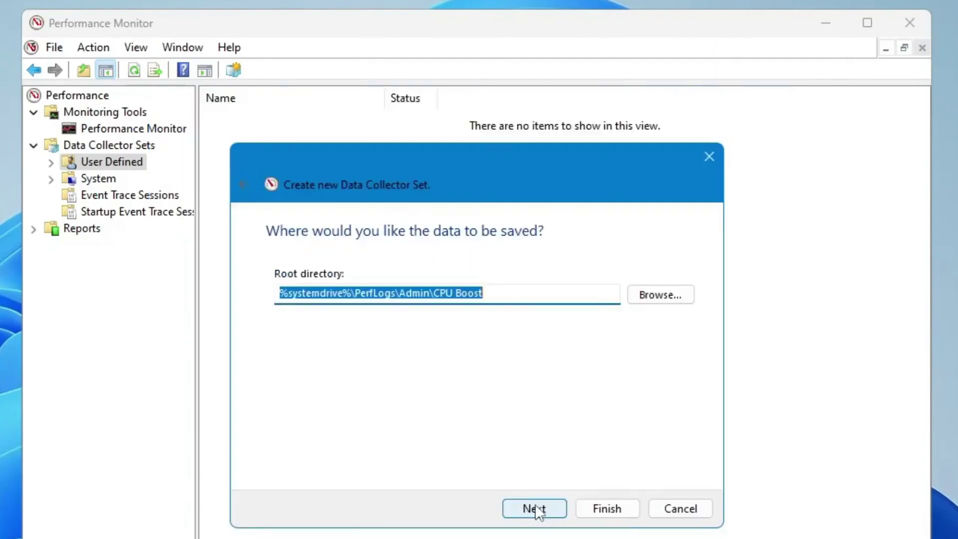
{"action": "left_click", "coordinate": [604, 508]}
Start the CPU Boost data collector set
{"action": "left_click", "coordinate": [269, 121]}
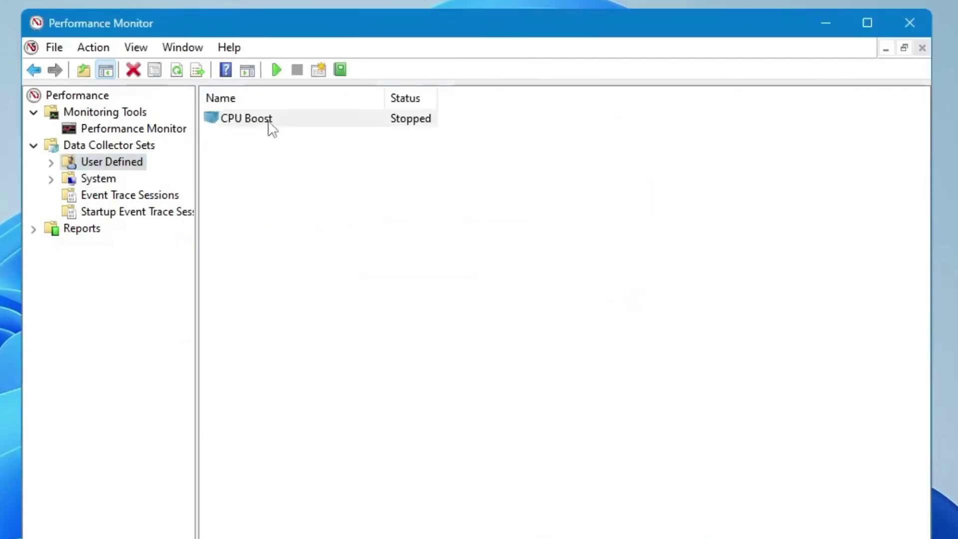
{"action": "right_click", "coordinate": [412, 122]}
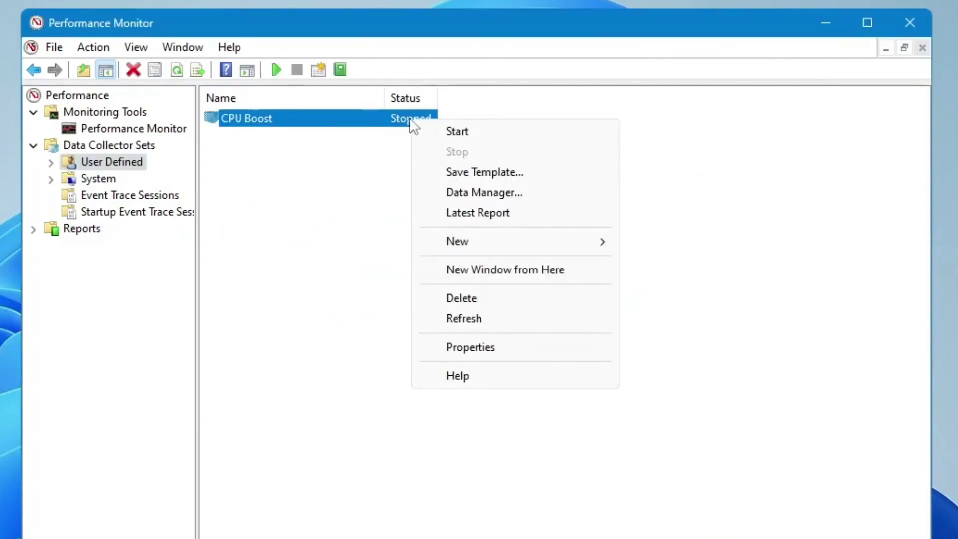
{"action": "left_click", "coordinate": [450, 131]}
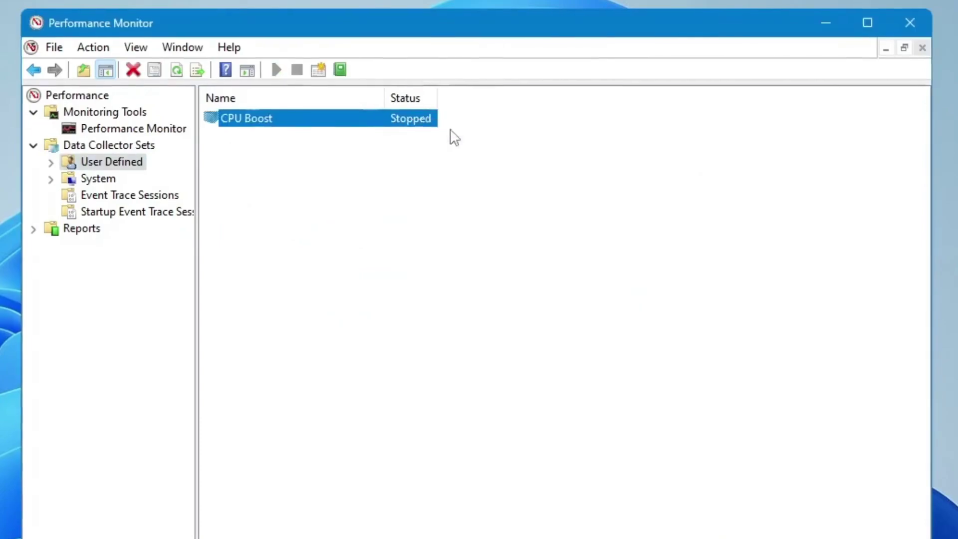
Open System Configuration's advanced boot options from the Boot tab
{"action": "key", "text": "super+s"}
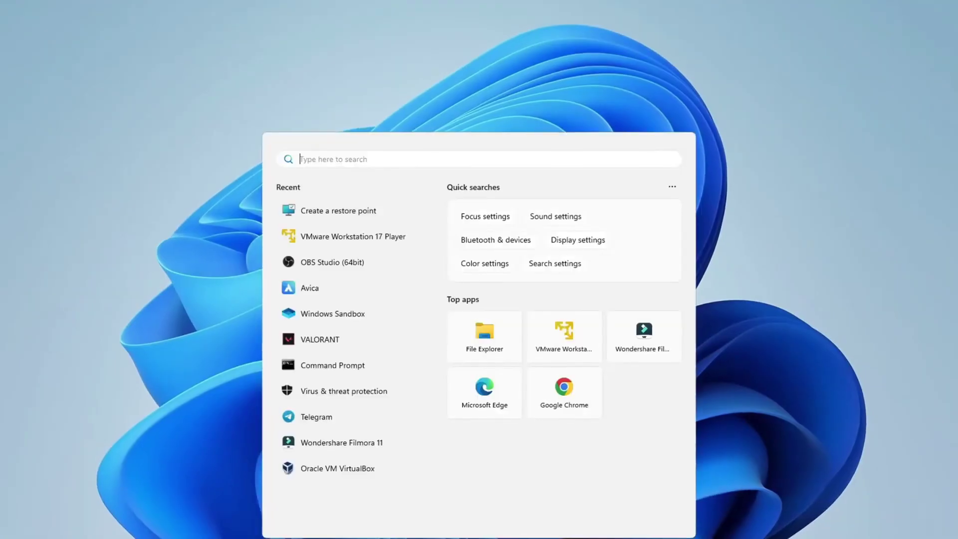
{"action": "type", "text": "msconfi"}
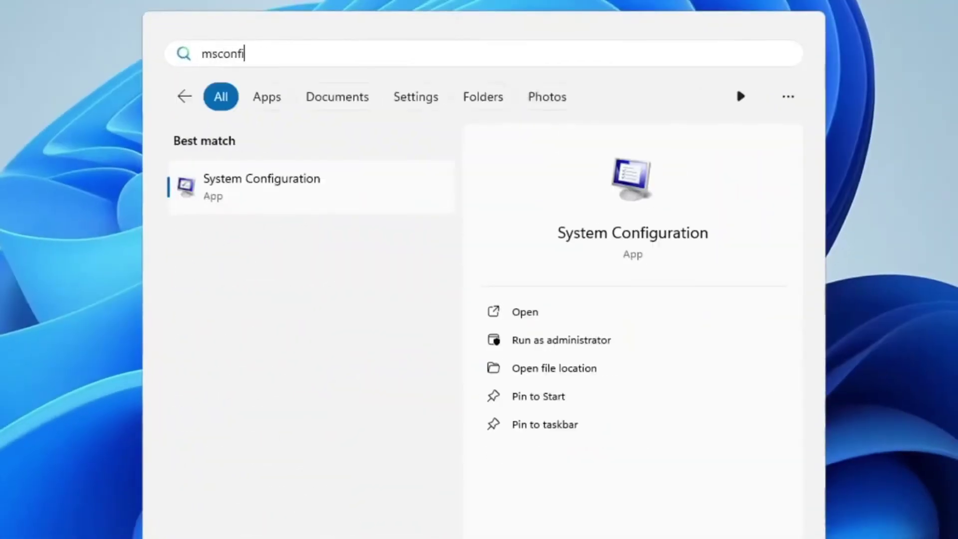
{"action": "type", "text": "g"}
{"action": "left_click", "coordinate": [306, 189]}
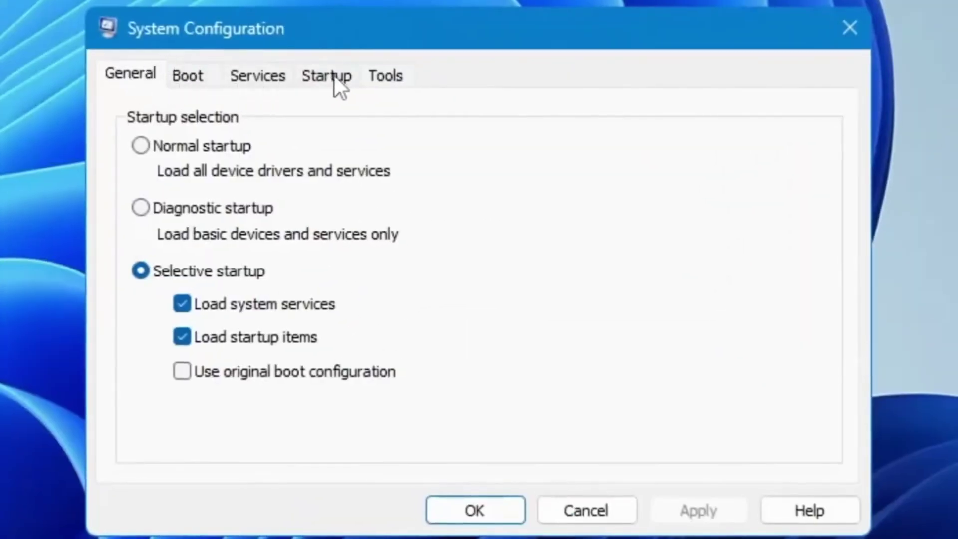
{"action": "left_click", "coordinate": [188, 76]}
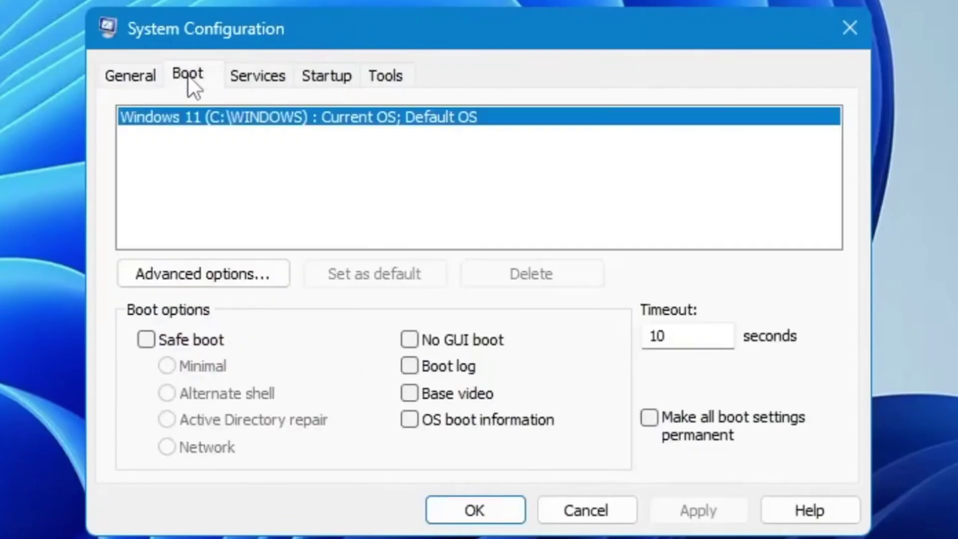
{"action": "left_click", "coordinate": [192, 277]}
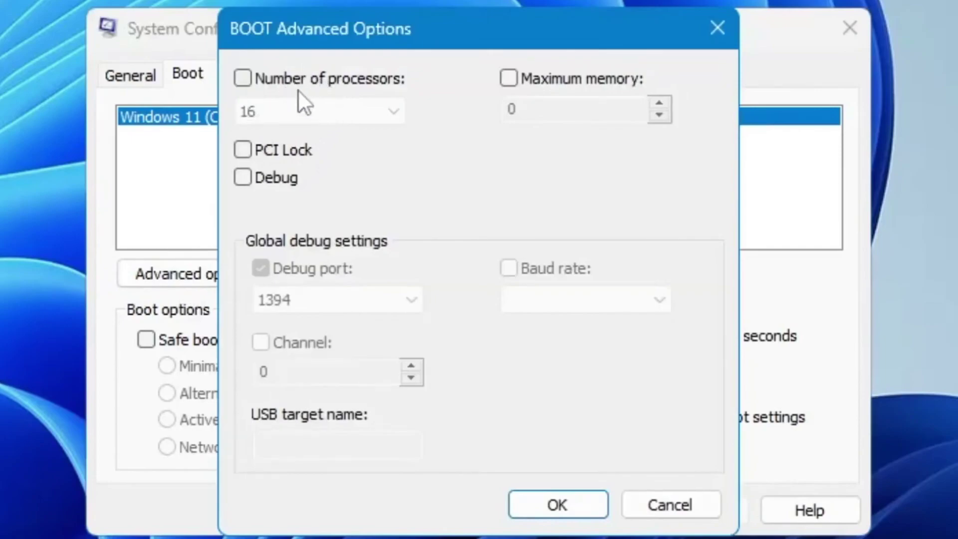
Limit boot to 16 processors, apply the change and close System Configuration
{"action": "left_click", "coordinate": [242, 78]}
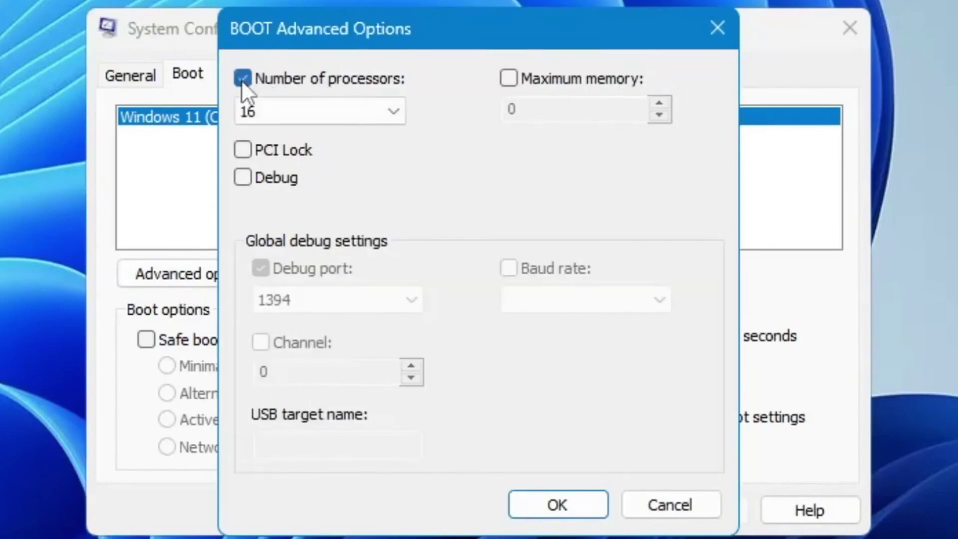
{"action": "left_click", "coordinate": [358, 108]}
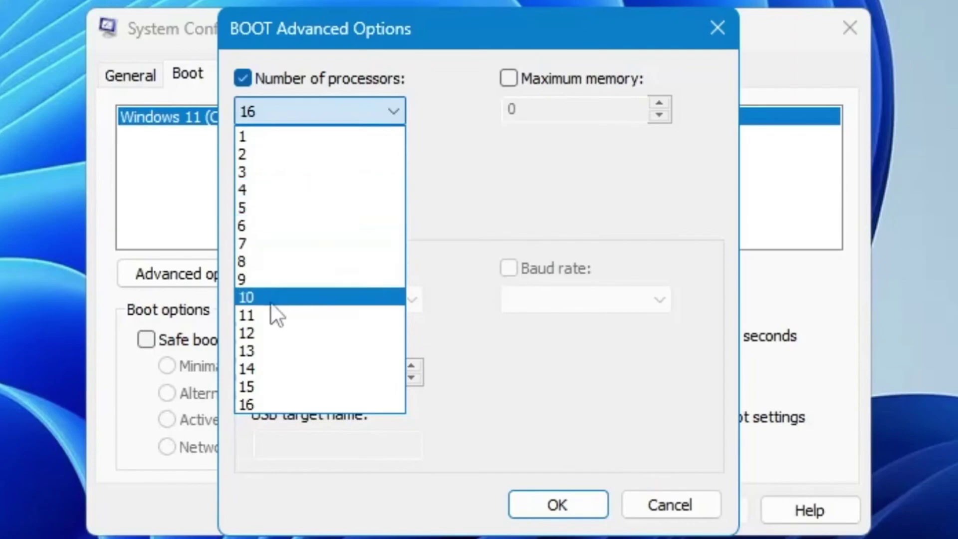
{"action": "left_click", "coordinate": [267, 405]}
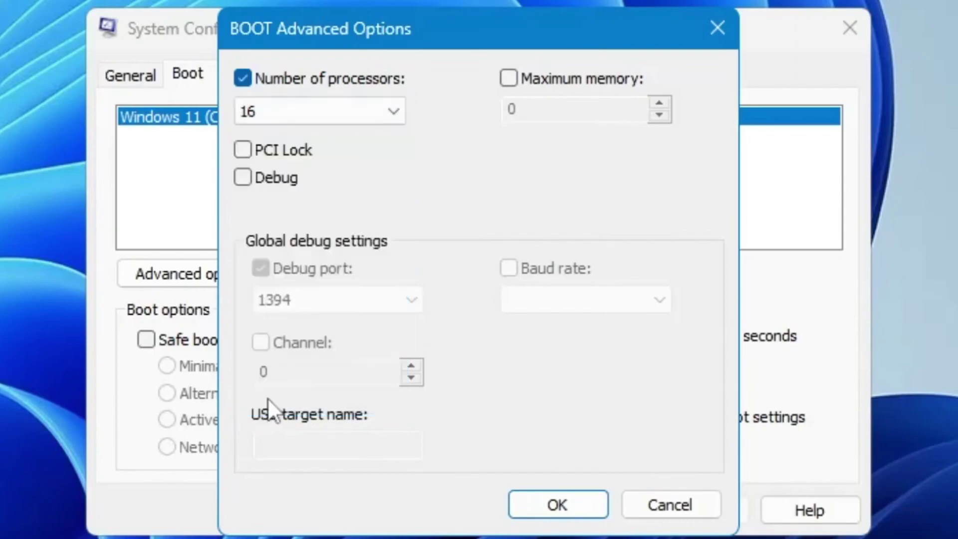
{"action": "left_click", "coordinate": [554, 505]}
{"action": "left_click", "coordinate": [702, 511]}
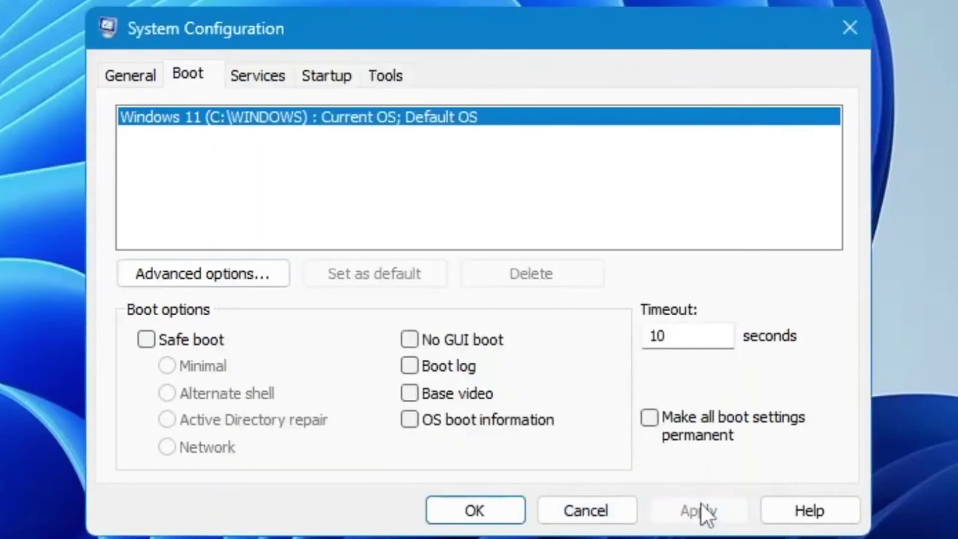
{"action": "left_click", "coordinate": [482, 512]}
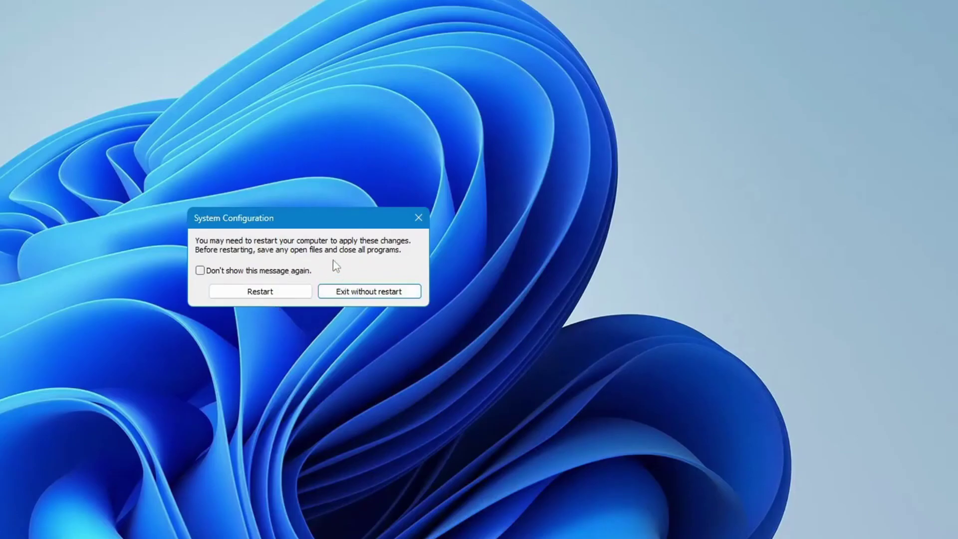
Launch Group Policy Editor and expand Administrative Templates > System
{"action": "key", "text": "super+s"}
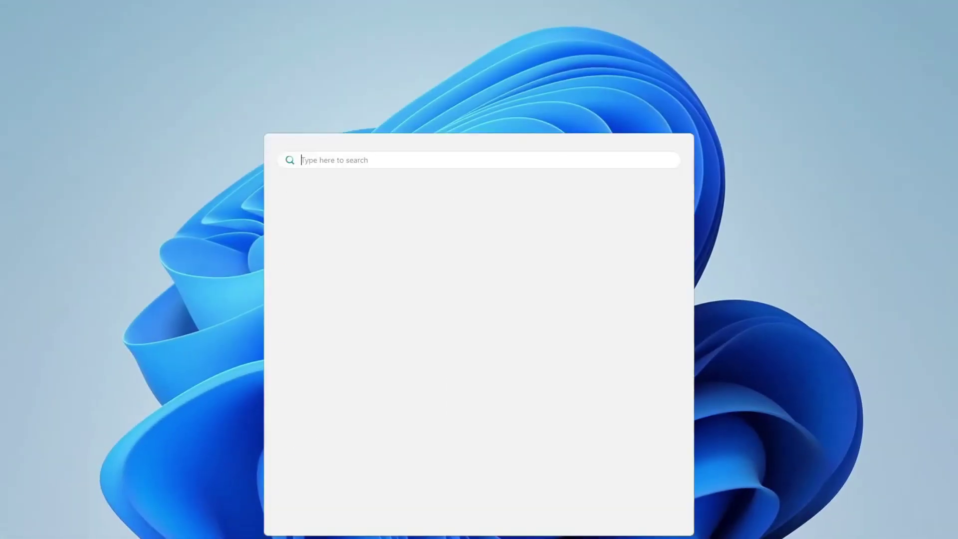
{"action": "type", "text": "gpedit"}
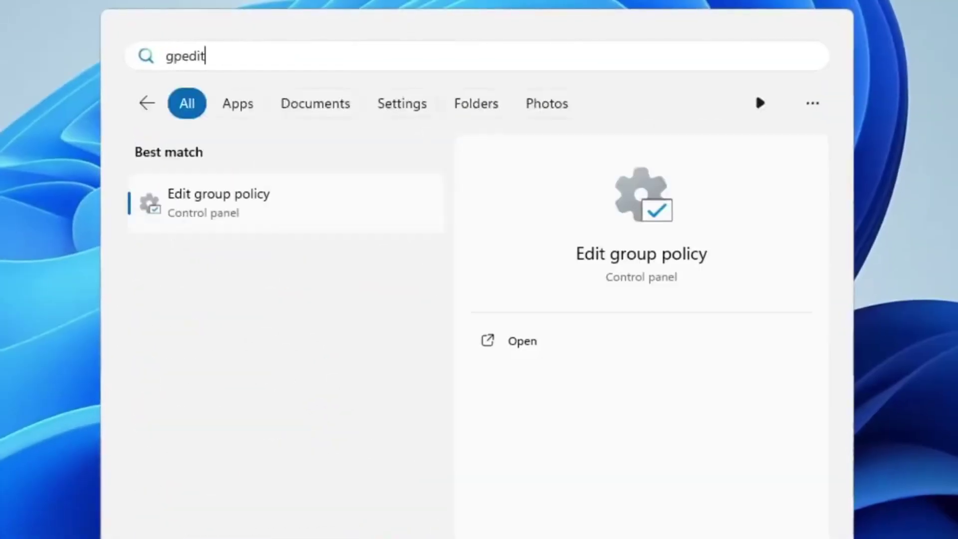
{"action": "left_click", "coordinate": [242, 213]}
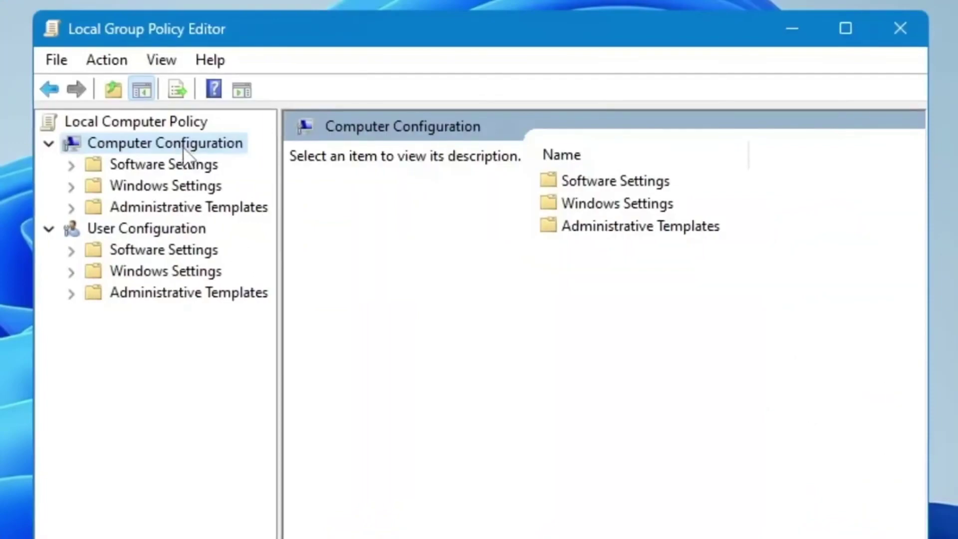
{"action": "left_click", "coordinate": [174, 209]}
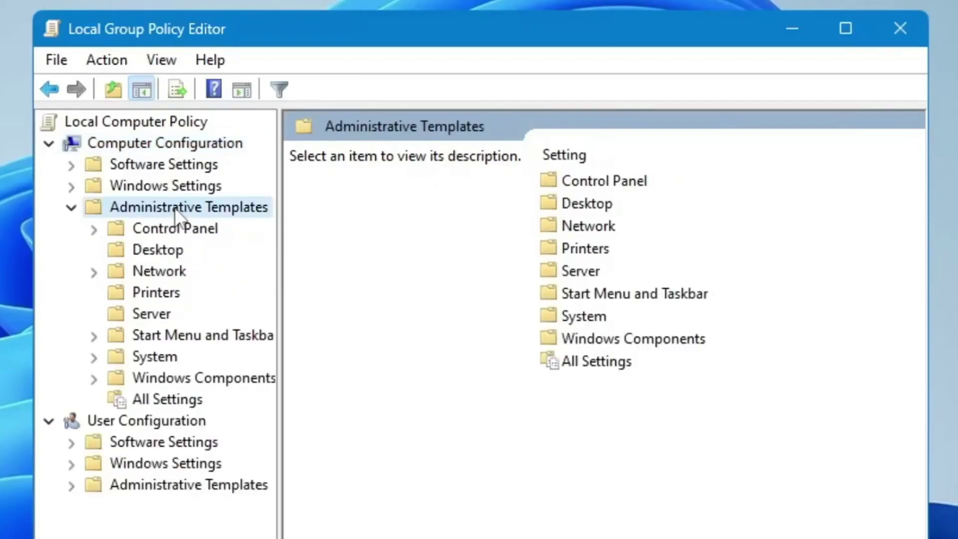
{"action": "left_click", "coordinate": [151, 356]}
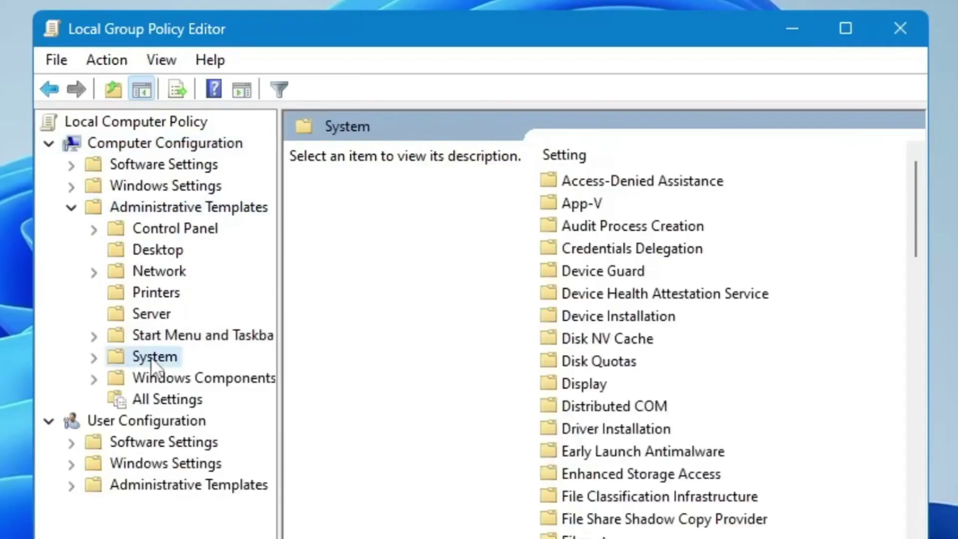
{"action": "double_click", "coordinate": [157, 355]}
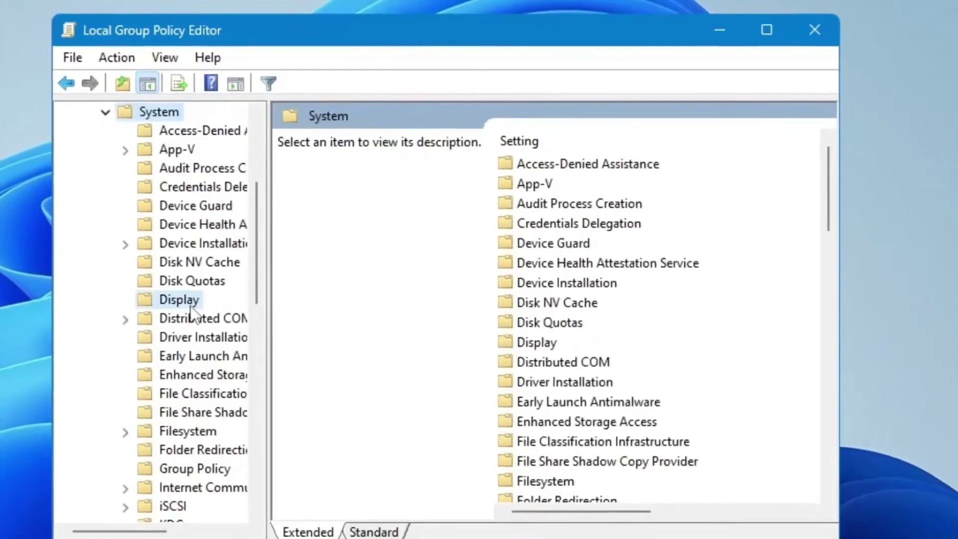
{"action": "left_click", "coordinate": [183, 301]}
Enable 'Turn off Power Throttling' under Power Management > Power Throttling Settings
{"action": "key", "text": "p"}
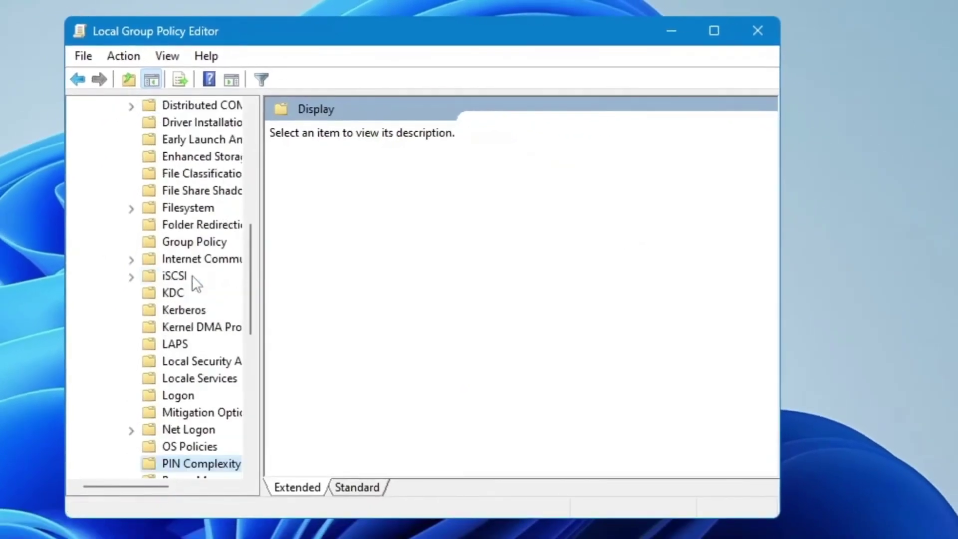
{"action": "scroll", "coordinate": [196, 283], "scroll_direction": "down", "scroll_amount": 2}
{"action": "scroll", "coordinate": [172, 390], "scroll_direction": "down", "scroll_amount": 1}
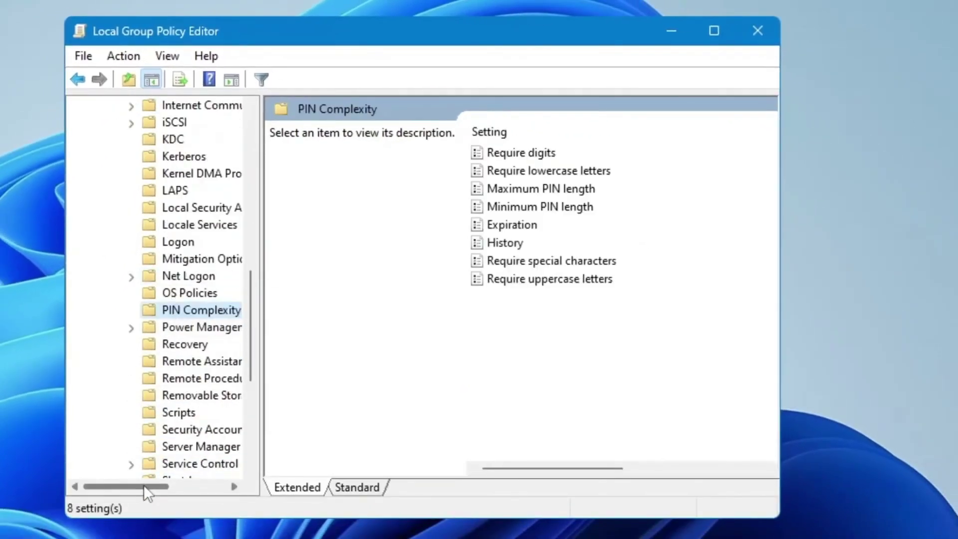
{"action": "left_click_drag", "start_coordinate": [146, 486], "coordinate": [169, 487]}
{"action": "left_click", "coordinate": [159, 329]}
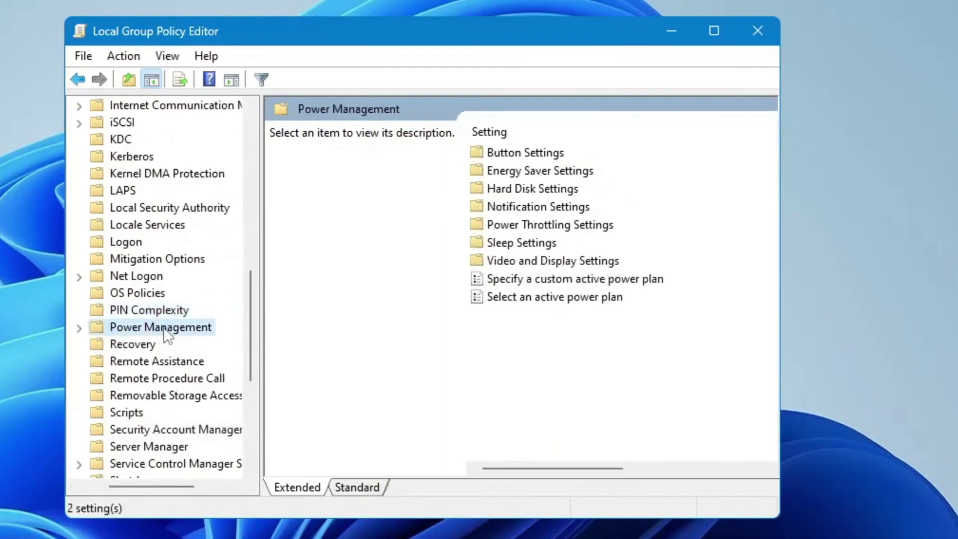
{"action": "left_click", "coordinate": [526, 227]}
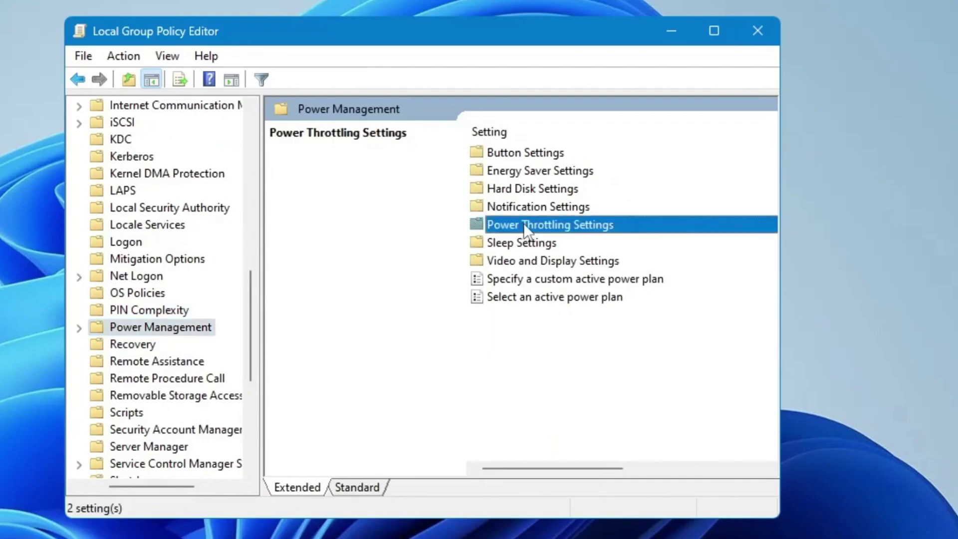
{"action": "double_click", "coordinate": [592, 232]}
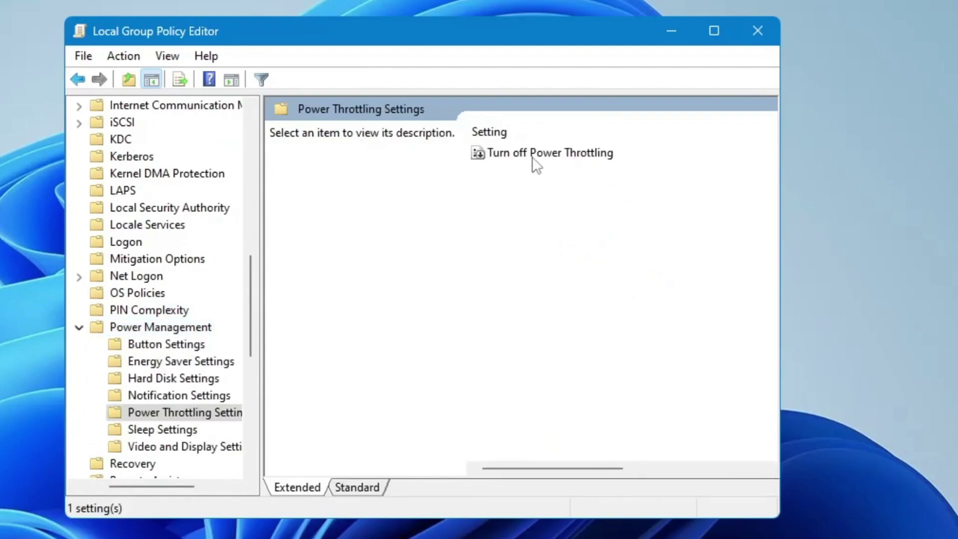
{"action": "left_click", "coordinate": [567, 155]}
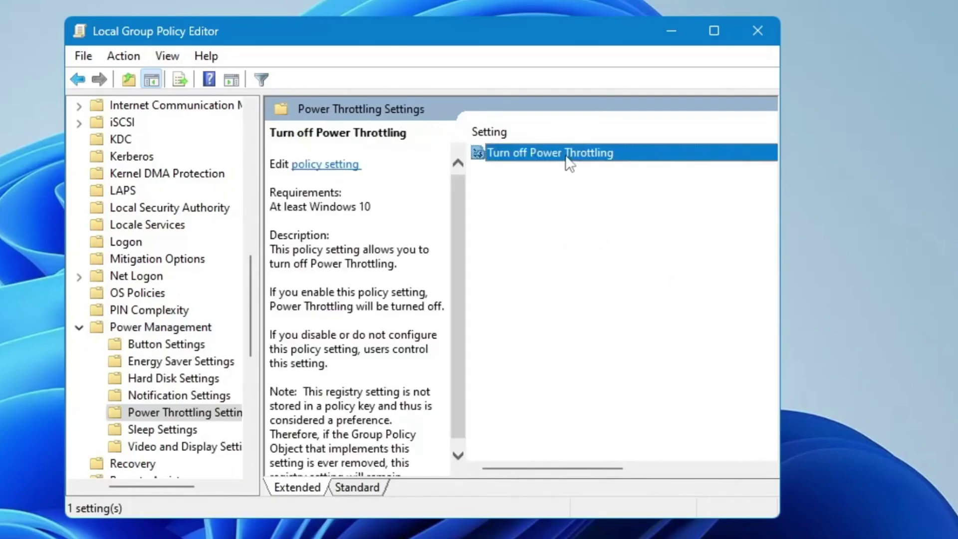
{"action": "double_click", "coordinate": [566, 159]}
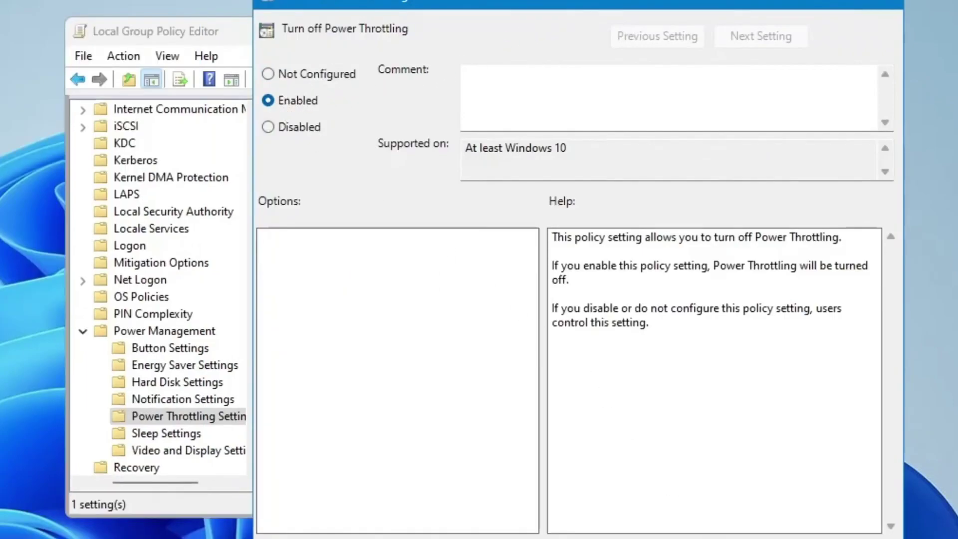
{"action": "key", "text": "Return"}
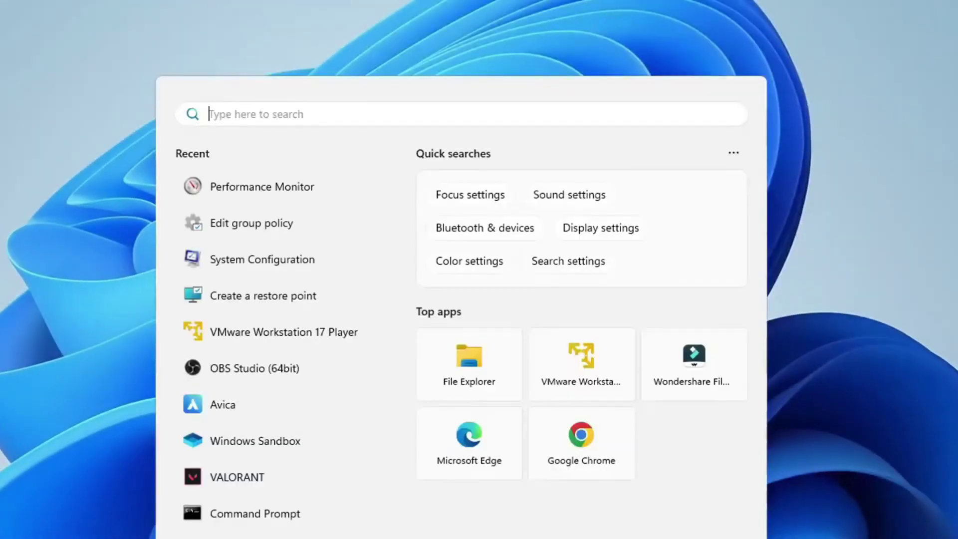
{"action": "type", "text": "powerc"}
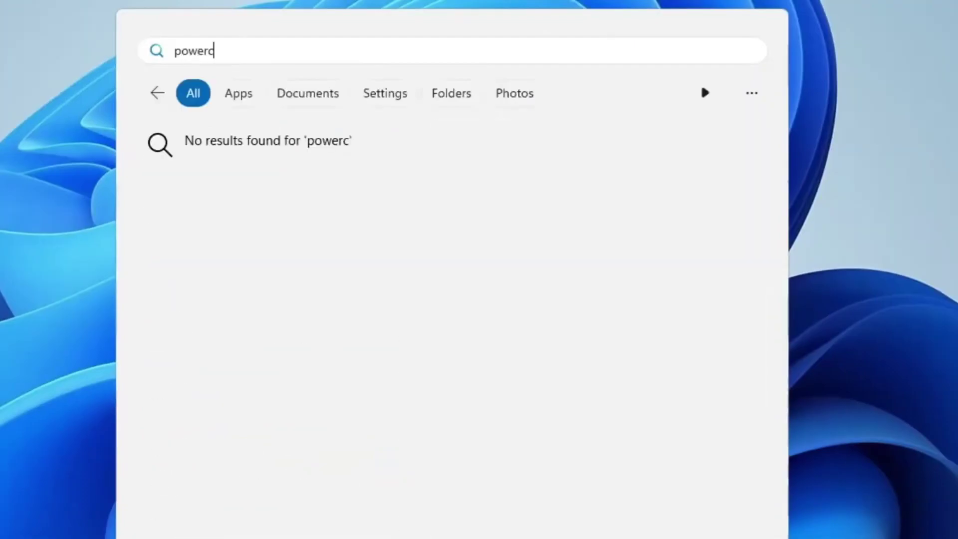
{"action": "type", "text": "fg.cpl"}
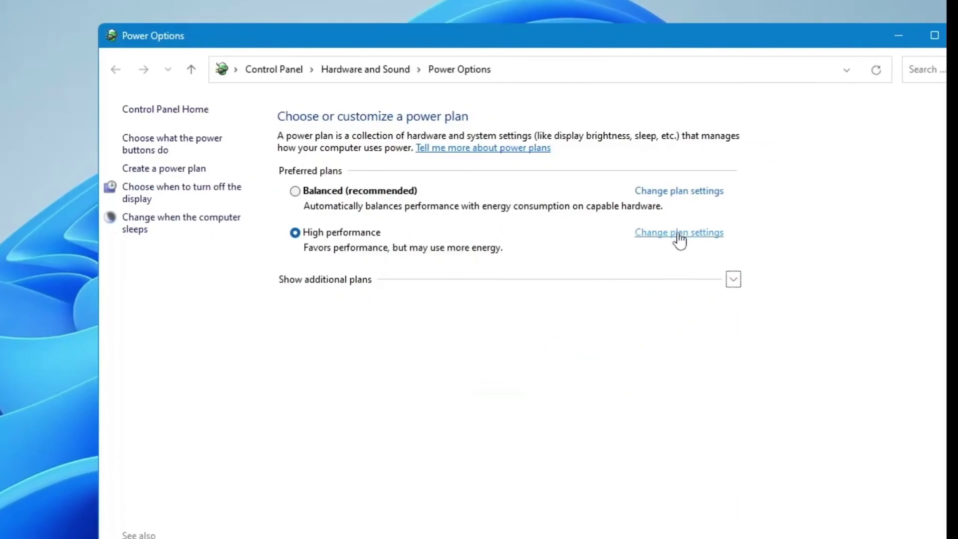
Open the High performance plan's Edit Plan Settings page
{"action": "left_click", "coordinate": [680, 238]}
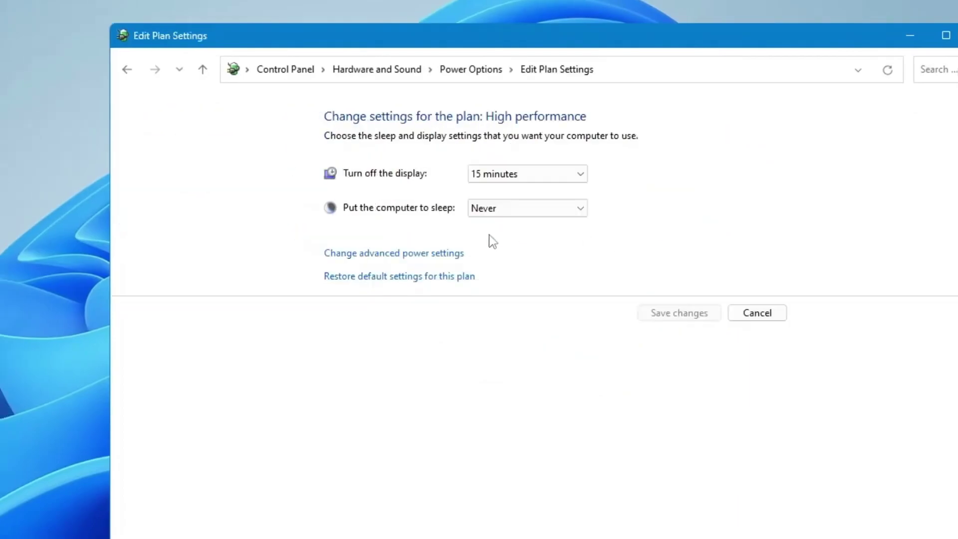
Set PCI Express Link State Power Management to Off in advanced power settings
{"action": "left_click", "coordinate": [390, 255]}
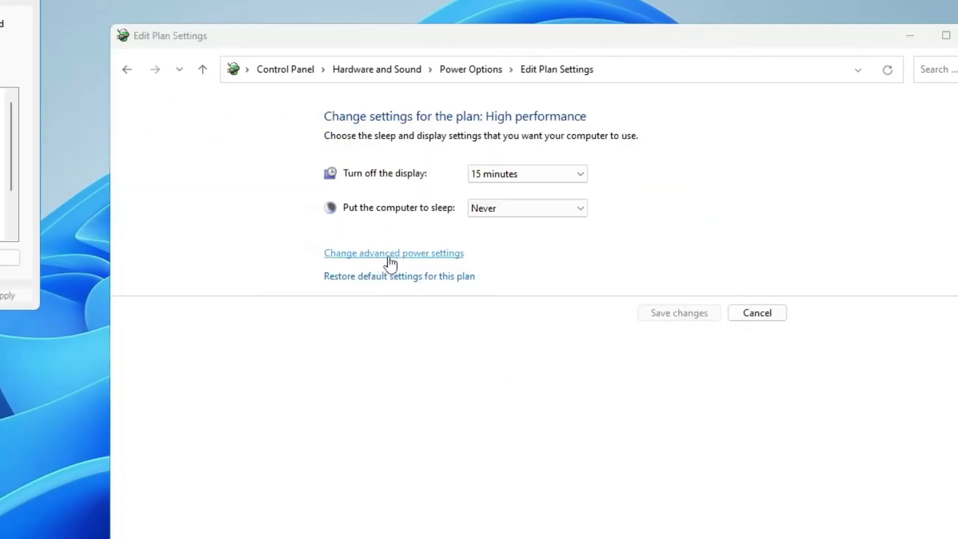
{"action": "left_click_drag", "start_coordinate": [439, 118], "coordinate": [519, 128]}
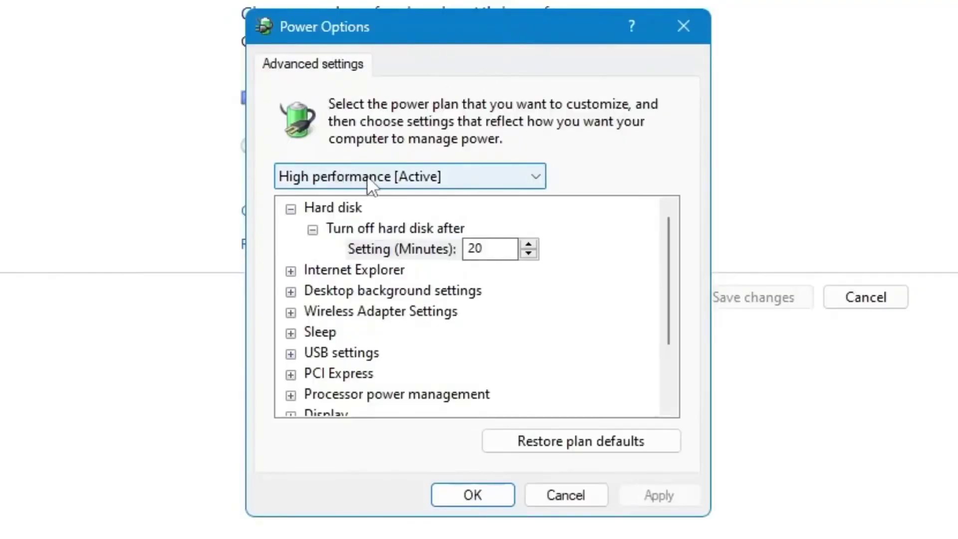
{"action": "scroll", "coordinate": [408, 300], "scroll_direction": "down", "scroll_amount": 1}
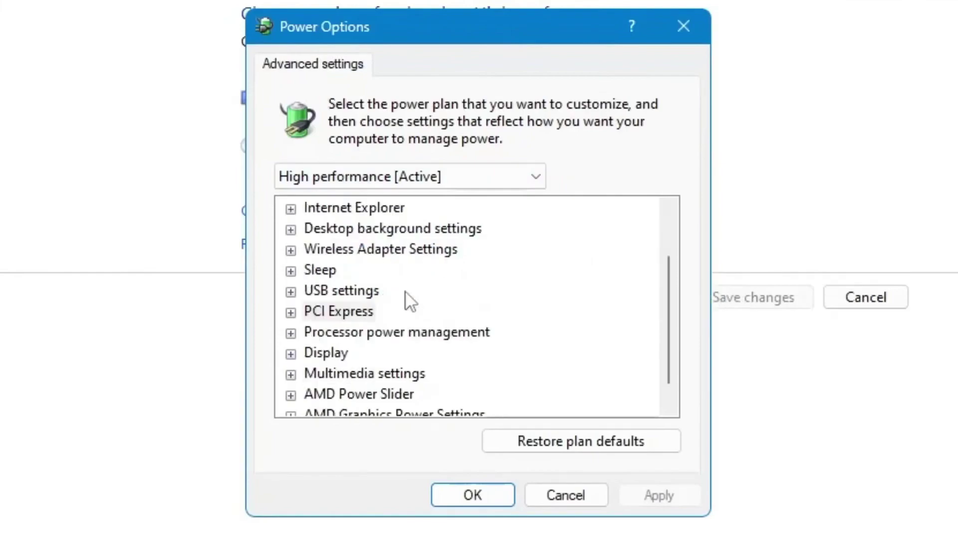
{"action": "left_click", "coordinate": [328, 311]}
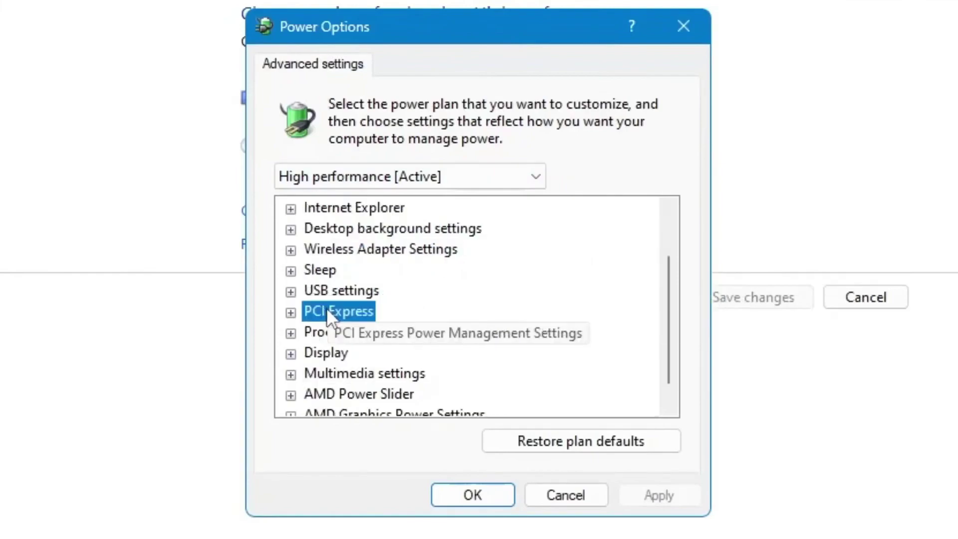
{"action": "left_click", "coordinate": [292, 313]}
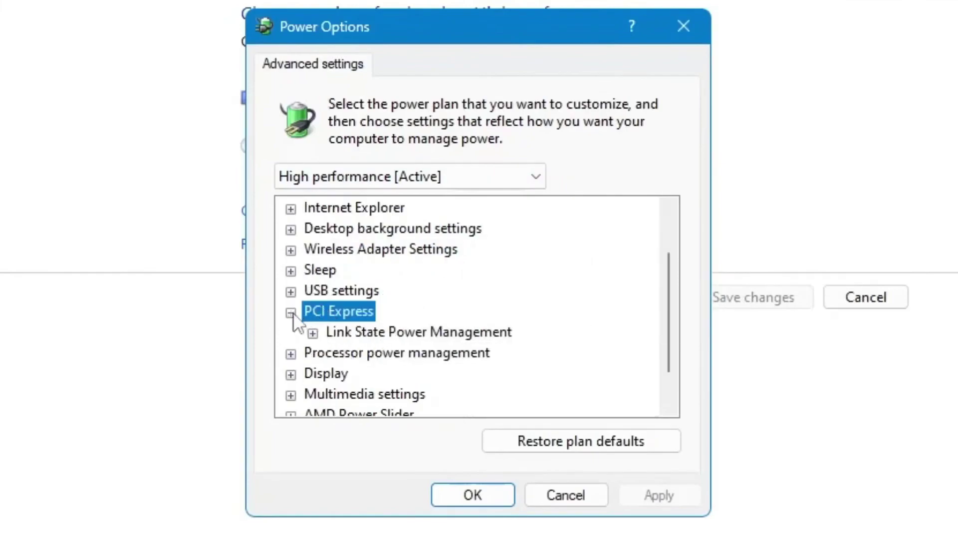
{"action": "left_click", "coordinate": [341, 333]}
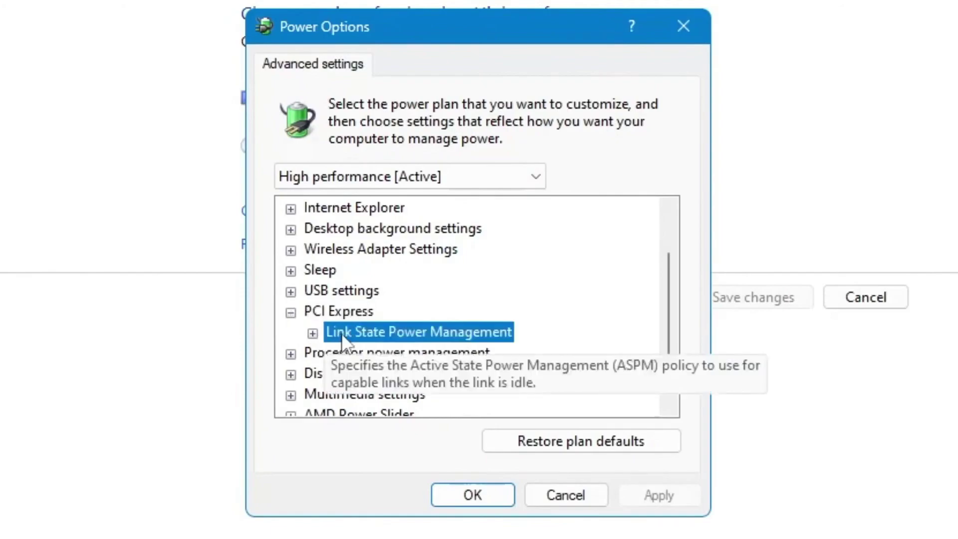
{"action": "left_click", "coordinate": [313, 333]}
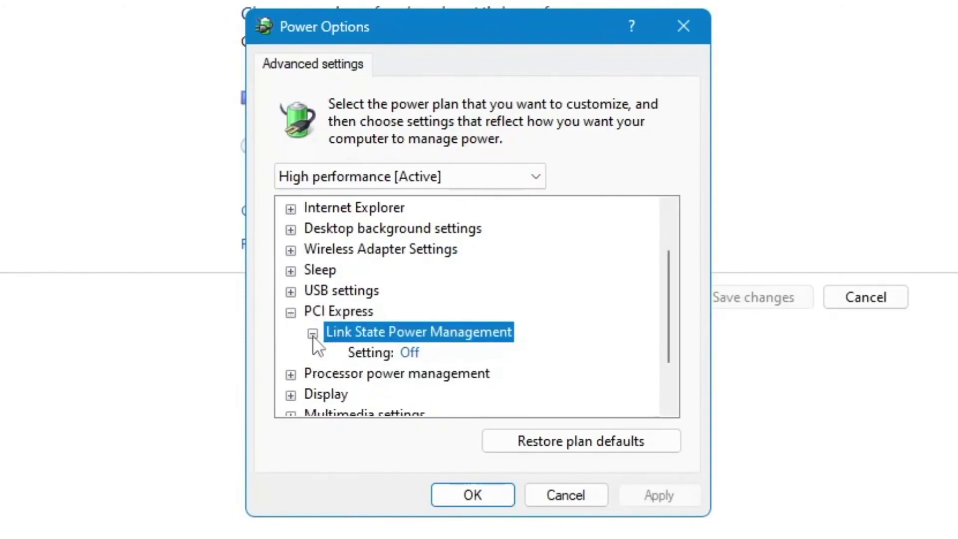
{"action": "left_click", "coordinate": [404, 353]}
{"action": "left_click", "coordinate": [434, 355]}
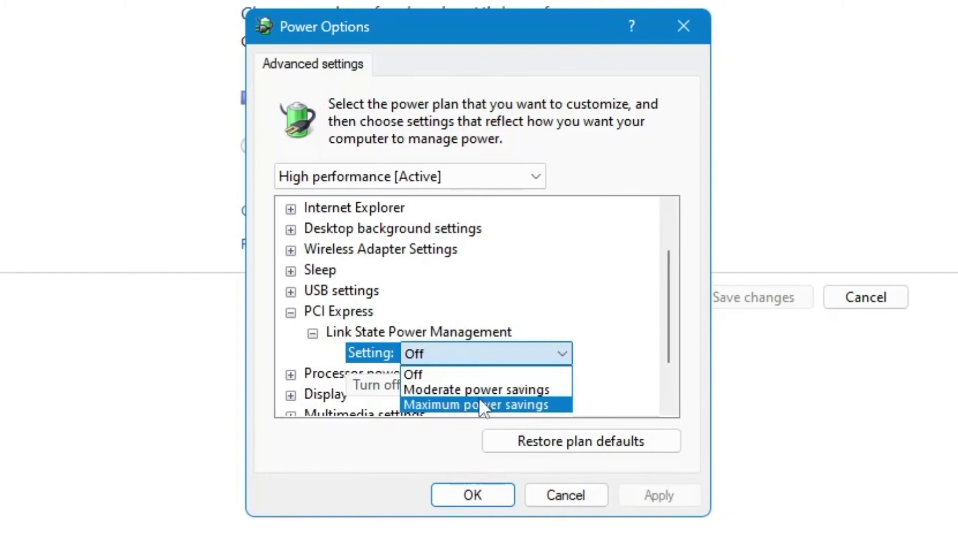
{"action": "left_click", "coordinate": [436, 374]}
{"action": "scroll", "coordinate": [360, 367], "scroll_direction": "down", "scroll_amount": 1}
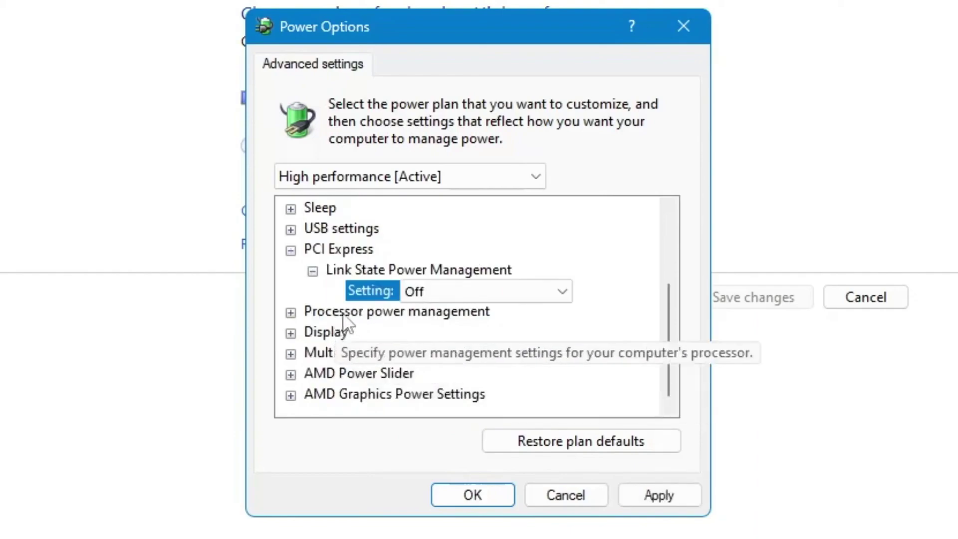
Check the minimum and maximum processor state values (0–100%)
{"action": "left_click", "coordinate": [290, 313]}
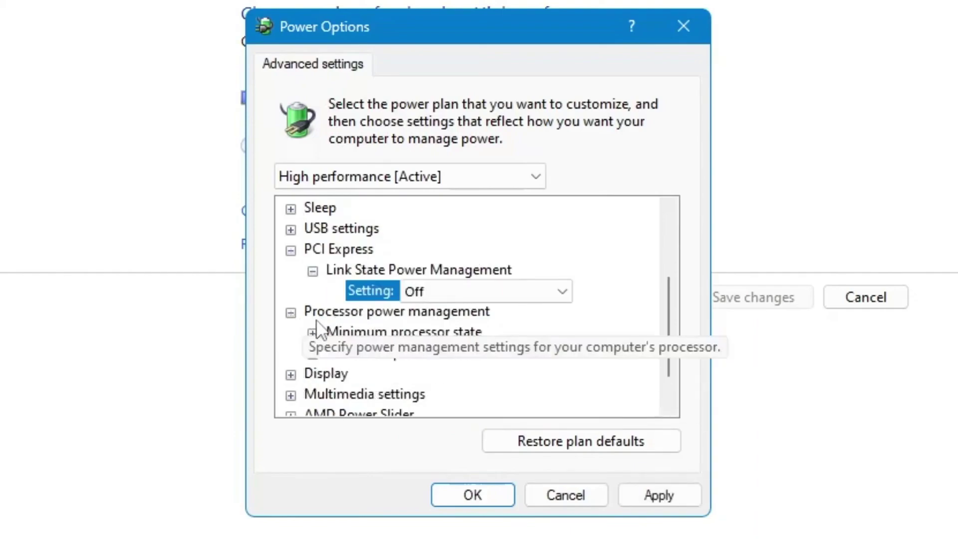
{"action": "scroll", "coordinate": [332, 368], "scroll_direction": "down", "scroll_amount": 1}
{"action": "left_click", "coordinate": [312, 292]}
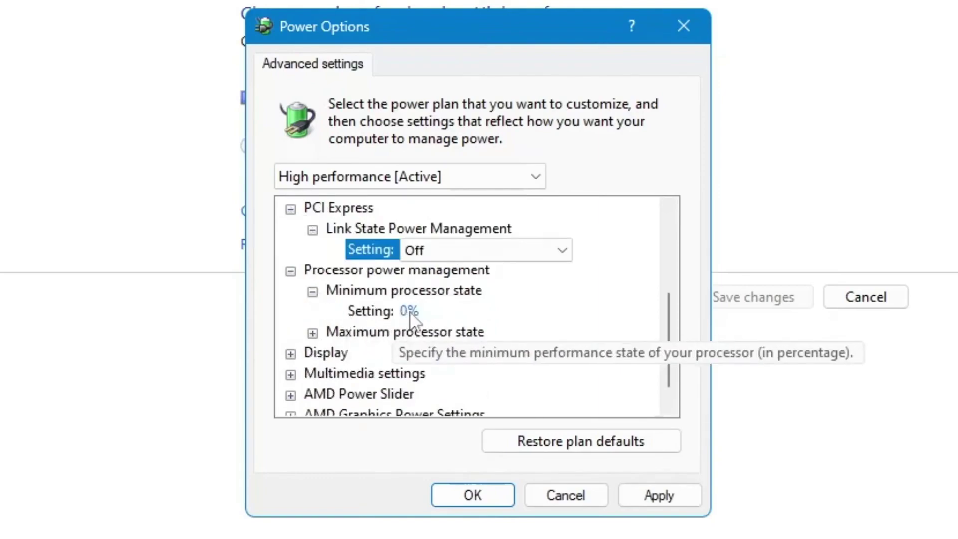
{"action": "left_click", "coordinate": [312, 332]}
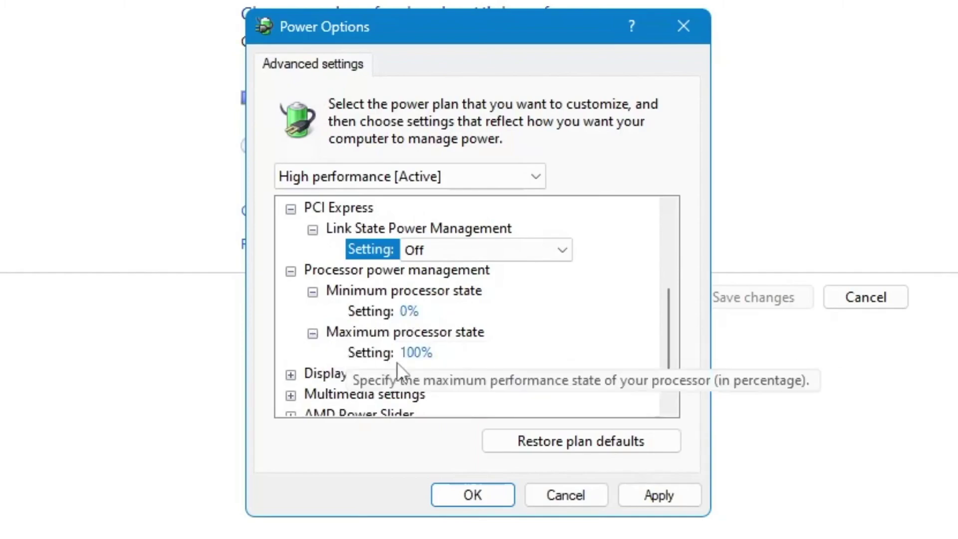
{"action": "left_click", "coordinate": [422, 355]}
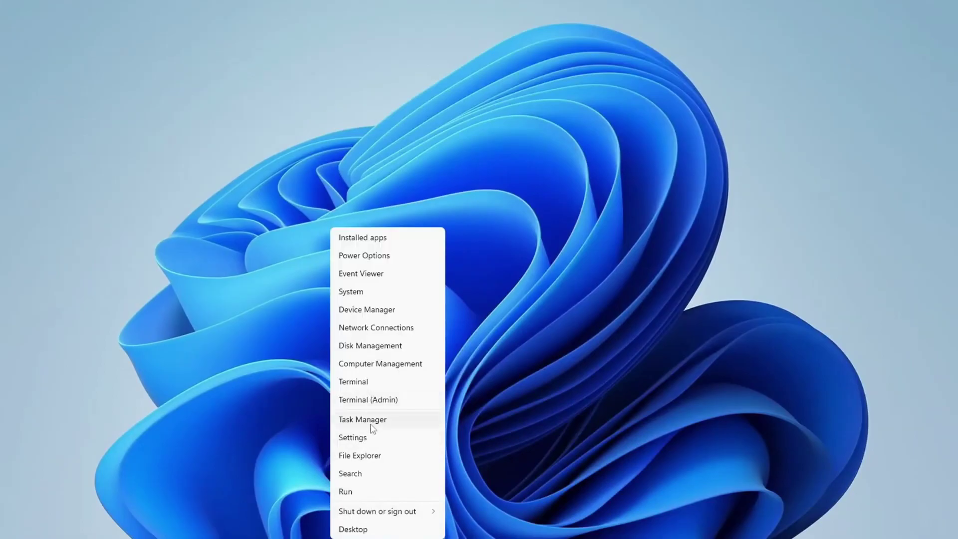
Show Task Manager's Startup apps list and select Avica.exe
{"action": "left_click", "coordinate": [371, 420]}
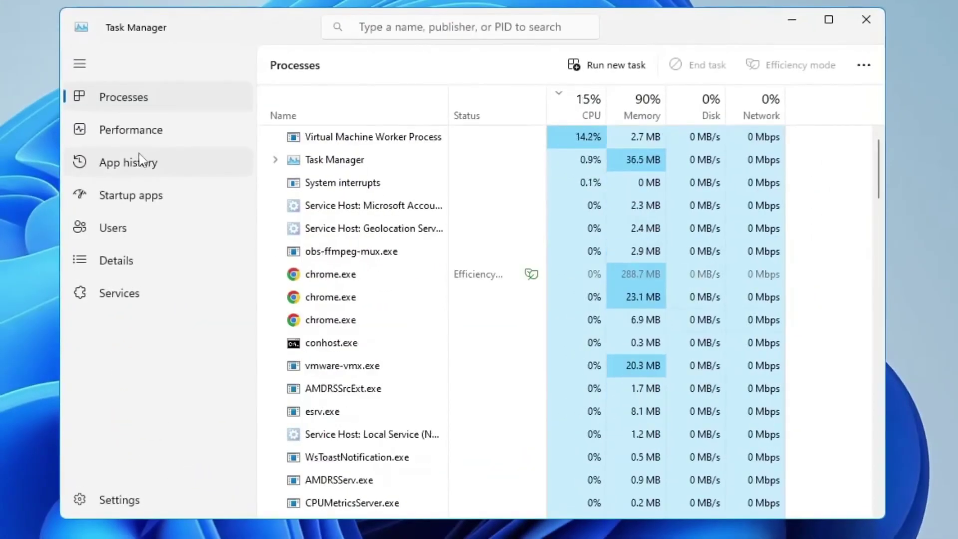
{"action": "left_click", "coordinate": [136, 198]}
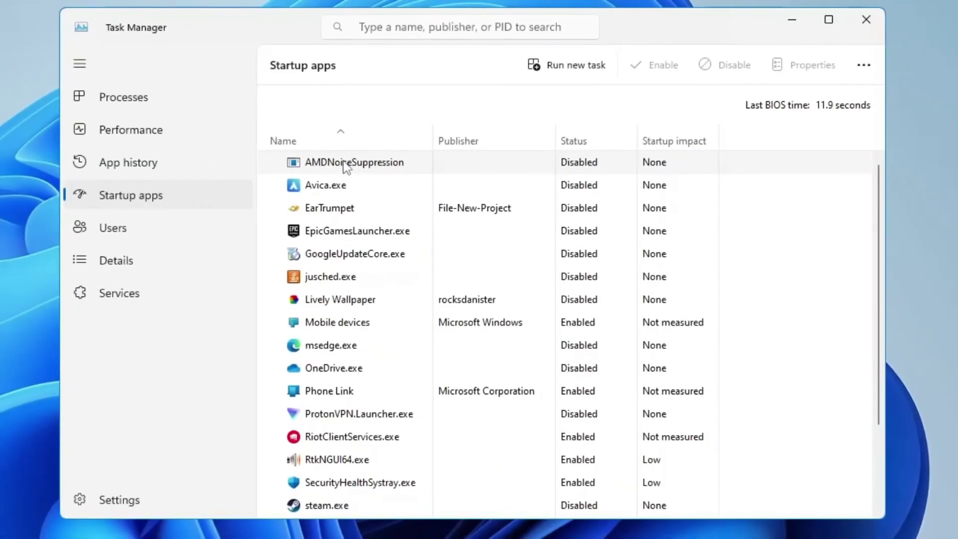
{"action": "left_click", "coordinate": [324, 189]}
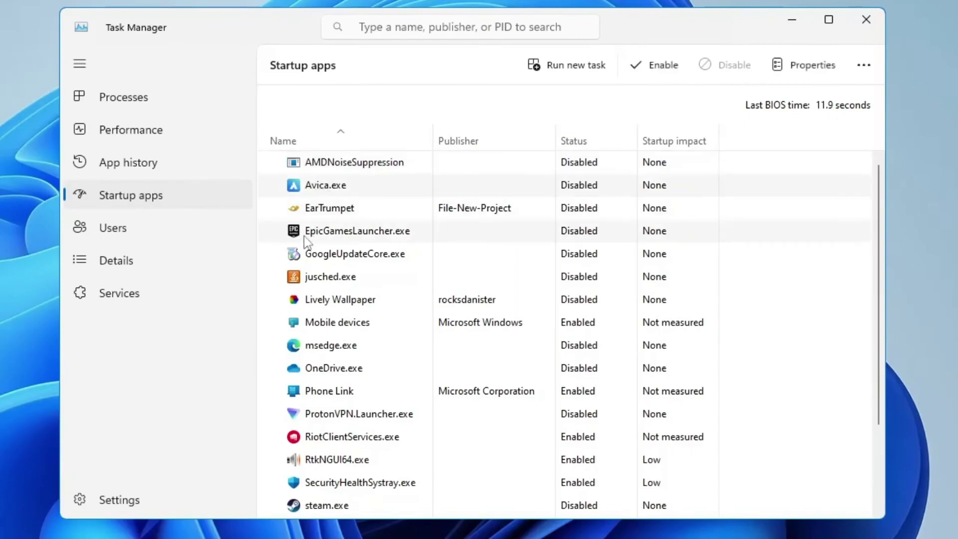
{"action": "scroll", "coordinate": [349, 329], "scroll_direction": "down", "scroll_amount": 1}
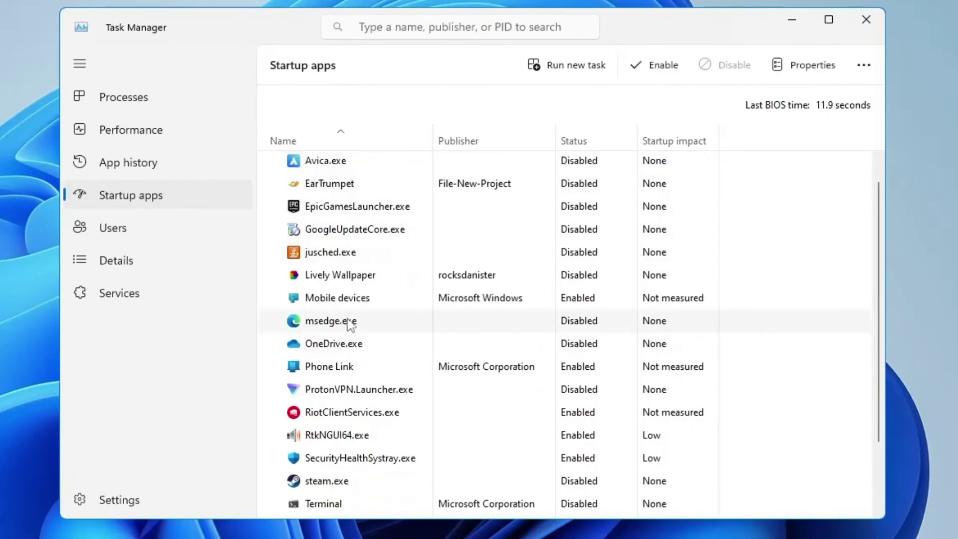
{"action": "scroll", "coordinate": [349, 366], "scroll_direction": "down", "scroll_amount": 1}
{"action": "scroll", "coordinate": [353, 368], "scroll_direction": "down", "scroll_amount": 1}
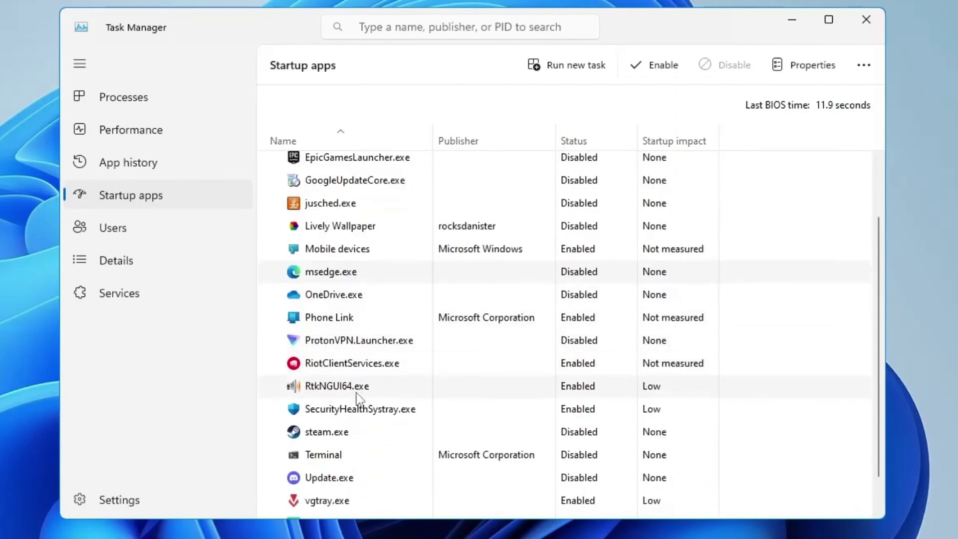
{"action": "scroll", "coordinate": [358, 396], "scroll_direction": "down", "scroll_amount": 1}
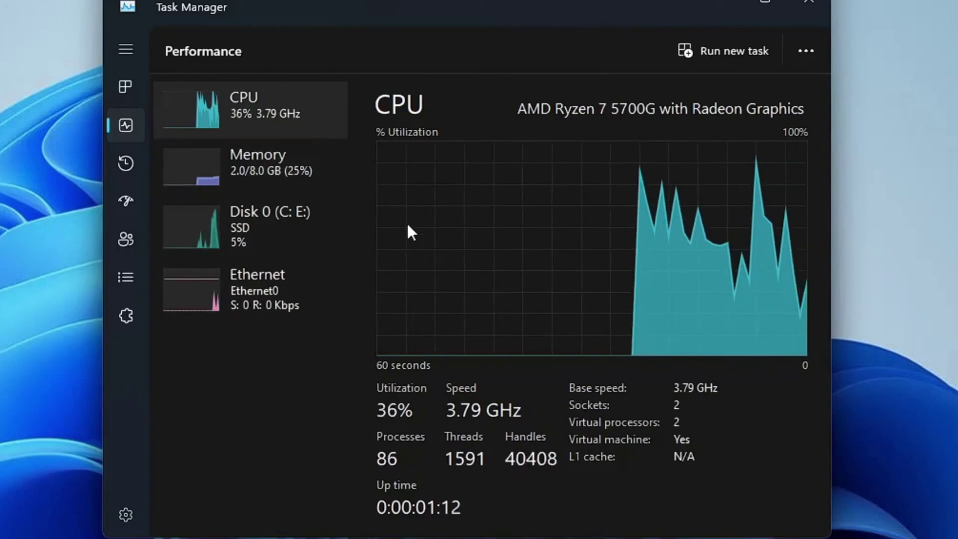
Close the Task Manager window, leaving the desktop wallpaper visible
{"action": "left_click", "coordinate": [806, 9]}
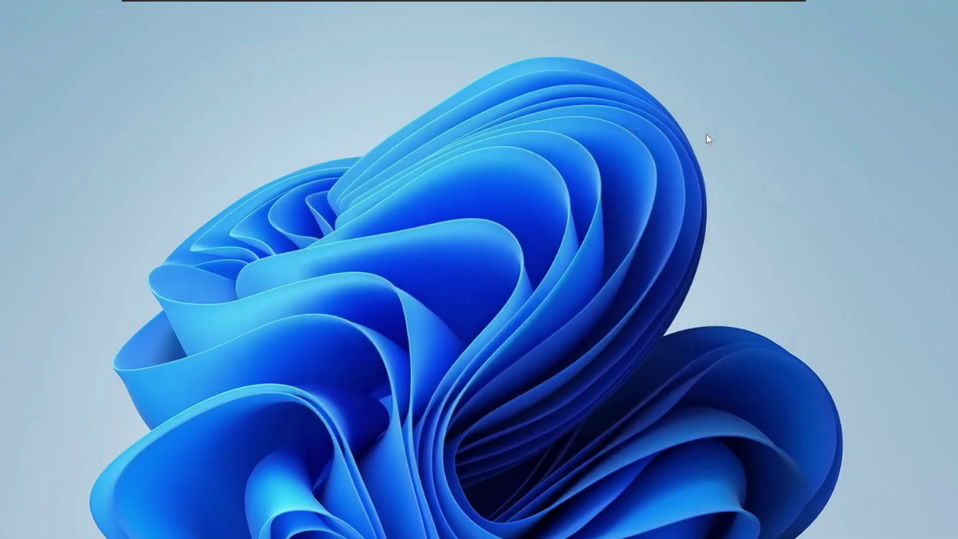